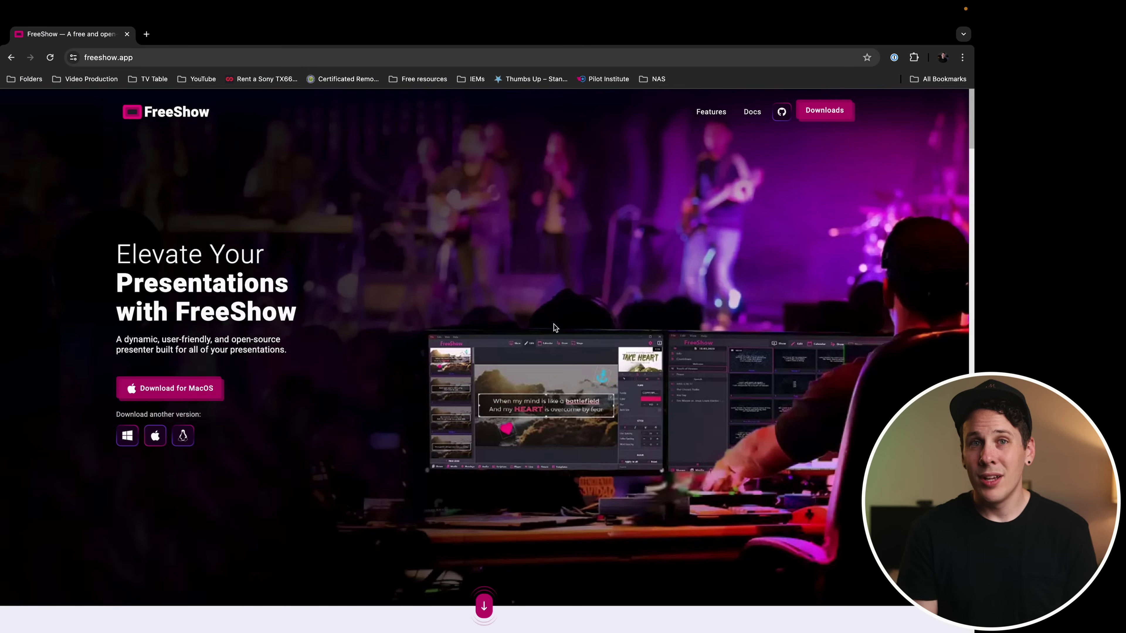
Open the Downloads page on freeshow.app to see the v1.1.5 release files
{"action": "left_click", "coordinate": [820, 114]}
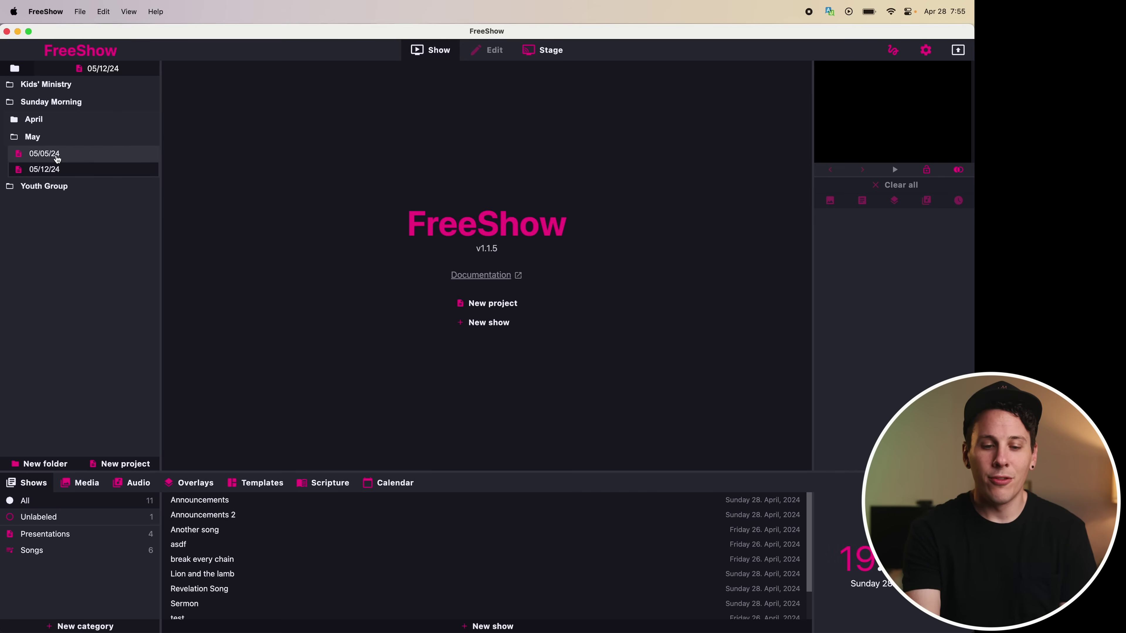
Open the 05/05/24 project from the Sunday Morning May folder
{"action": "left_click", "coordinate": [44, 155]}
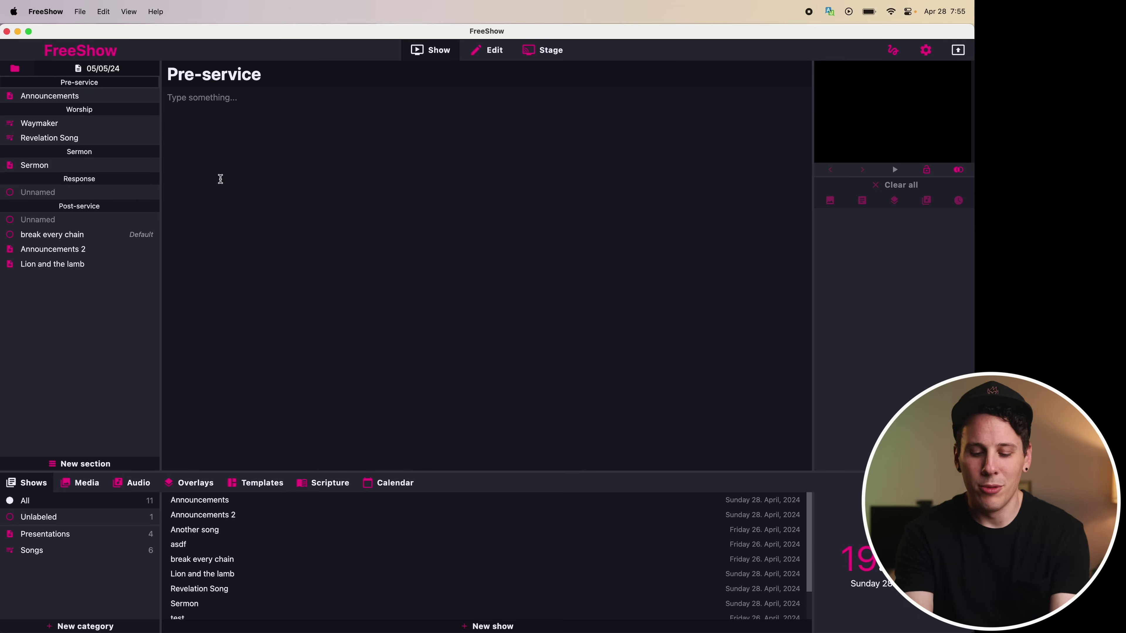
Write 'notes' as the Pre-service section note, glance at Worship's notes, then return to Pre-service
{"action": "left_click", "coordinate": [220, 179]}
{"action": "type", "text": "notes"}
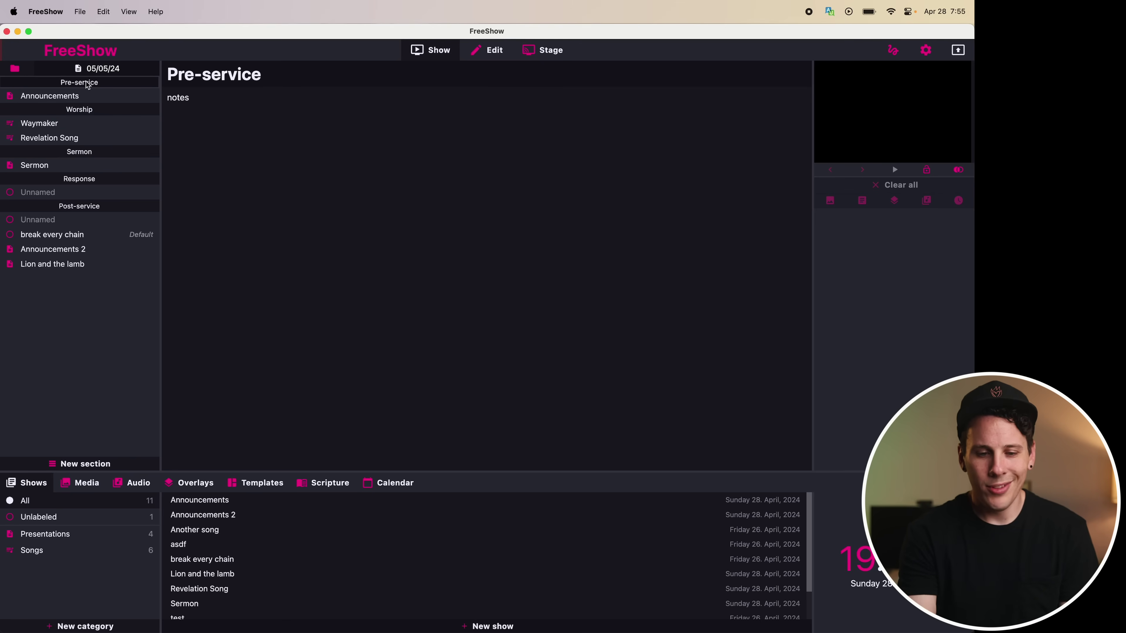
{"action": "left_click", "coordinate": [84, 109]}
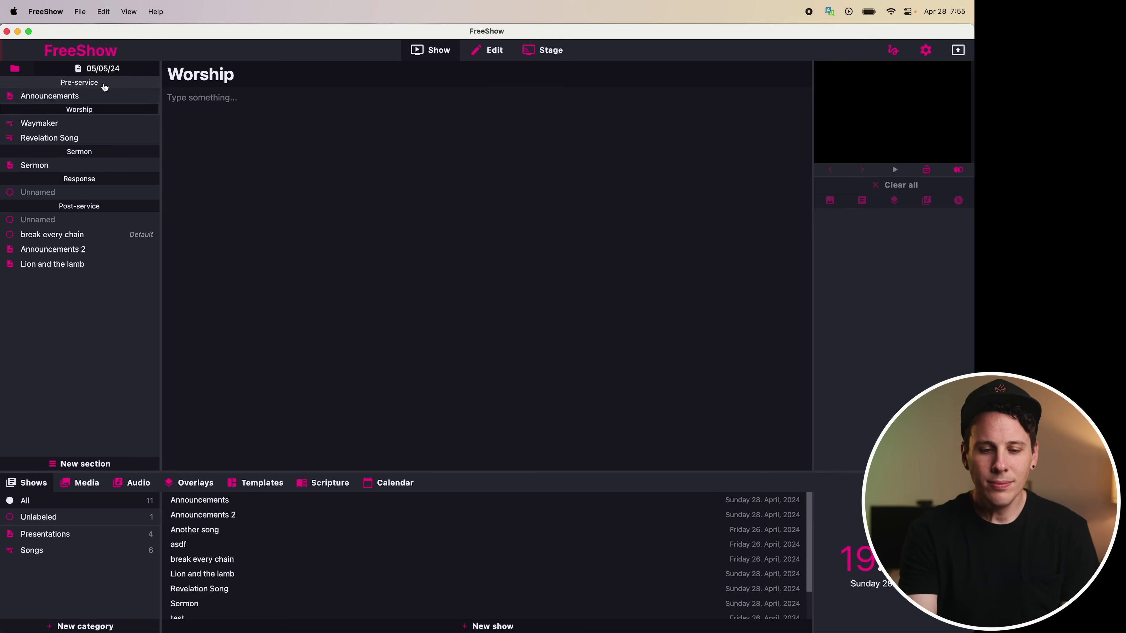
{"action": "left_click", "coordinate": [103, 83]}
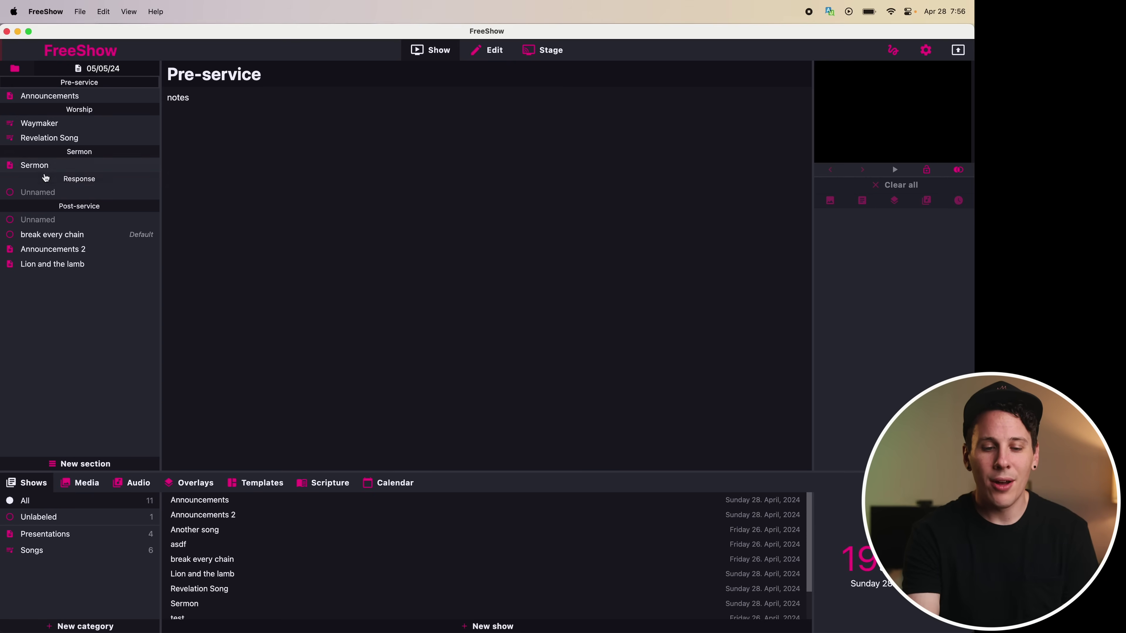
Add a first blank slide to the Sermon show
{"action": "left_click", "coordinate": [49, 168]}
{"action": "right_click", "coordinate": [318, 181]}
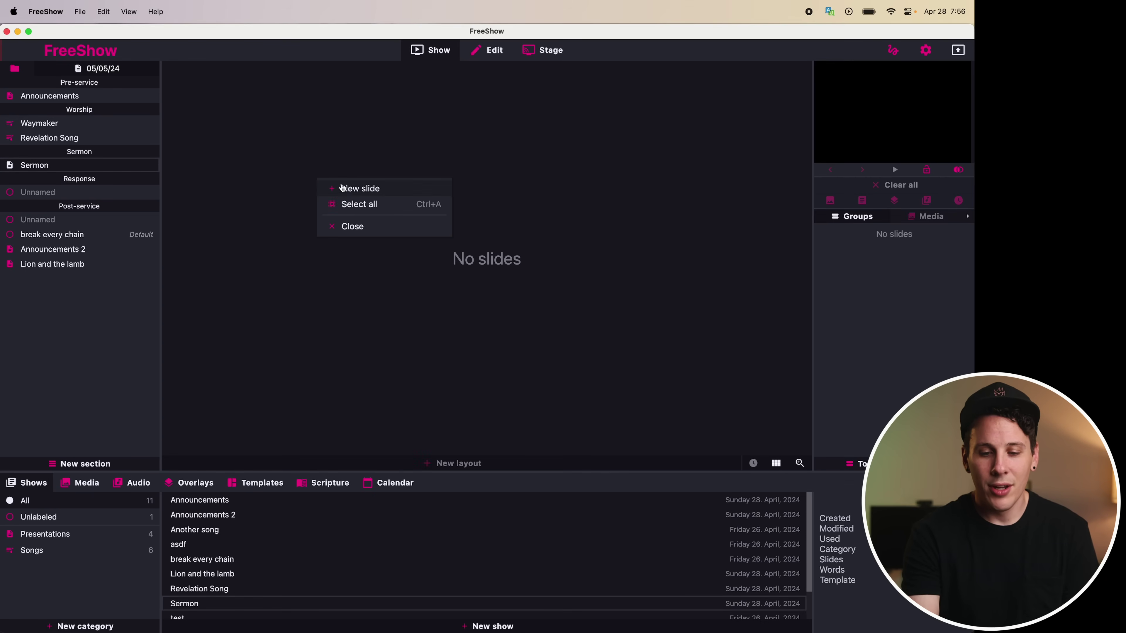
{"action": "left_click", "coordinate": [345, 187]}
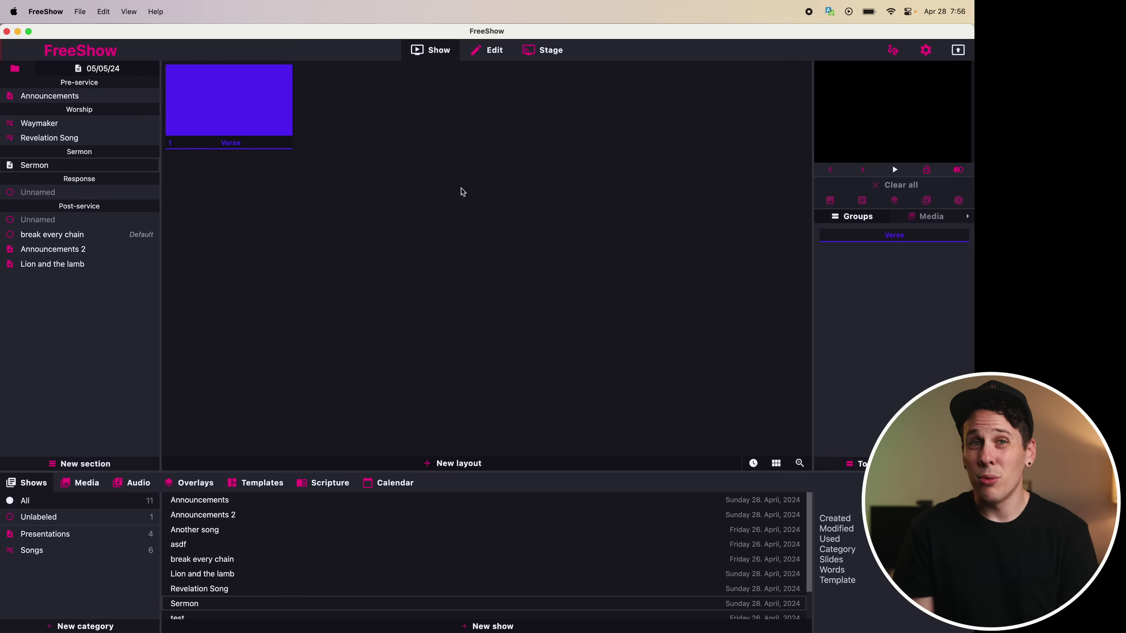
Create an empty Presentations show 'Post service announcements' and move it into the Post-service section
{"action": "right_click", "coordinate": [82, 337]}
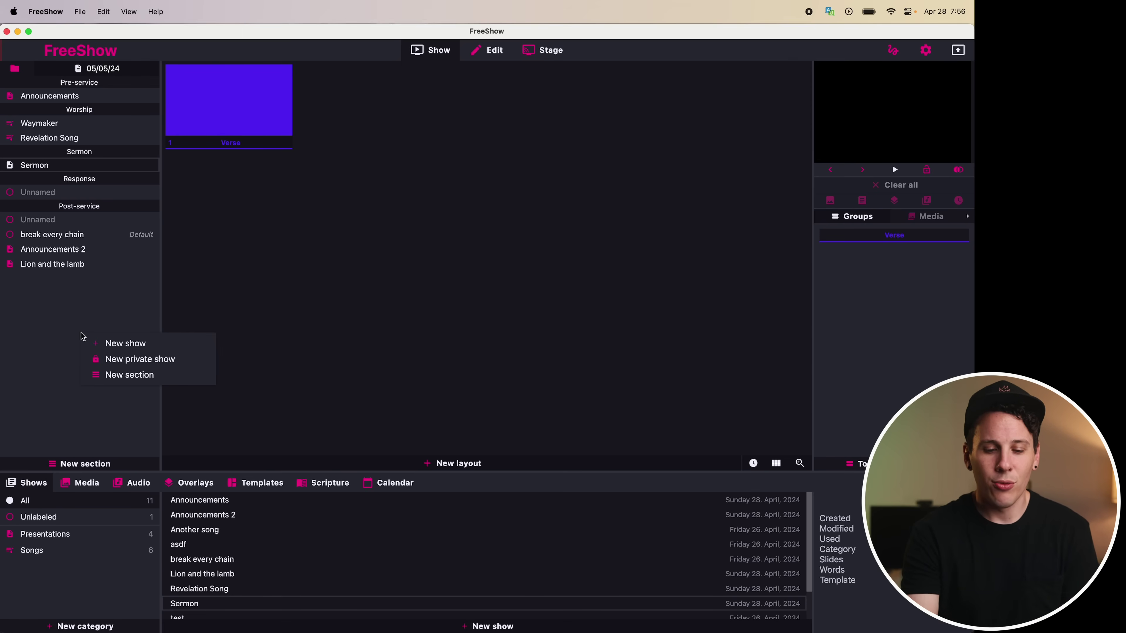
{"action": "left_click", "coordinate": [108, 344]}
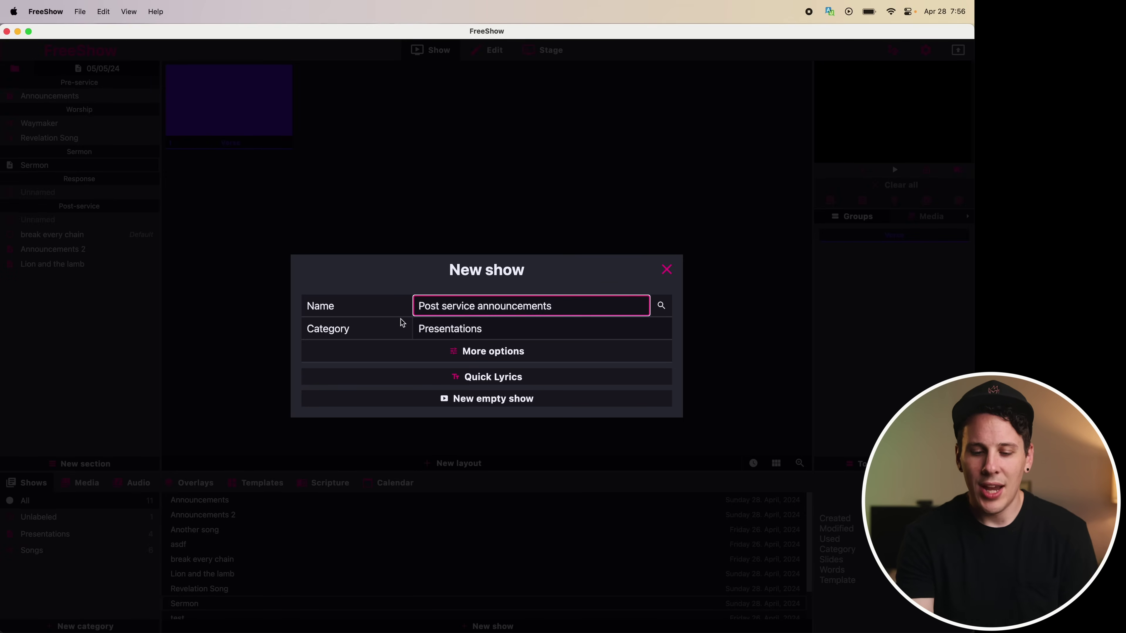
{"action": "left_click", "coordinate": [462, 333]}
{"action": "left_click", "coordinate": [462, 333]}
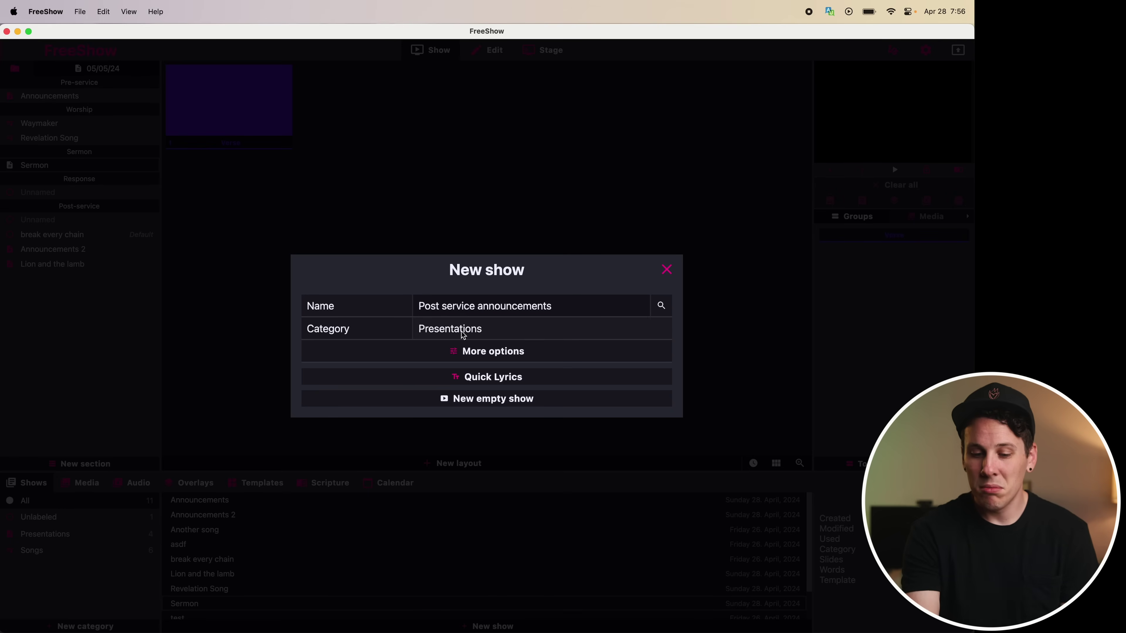
{"action": "left_click", "coordinate": [490, 401]}
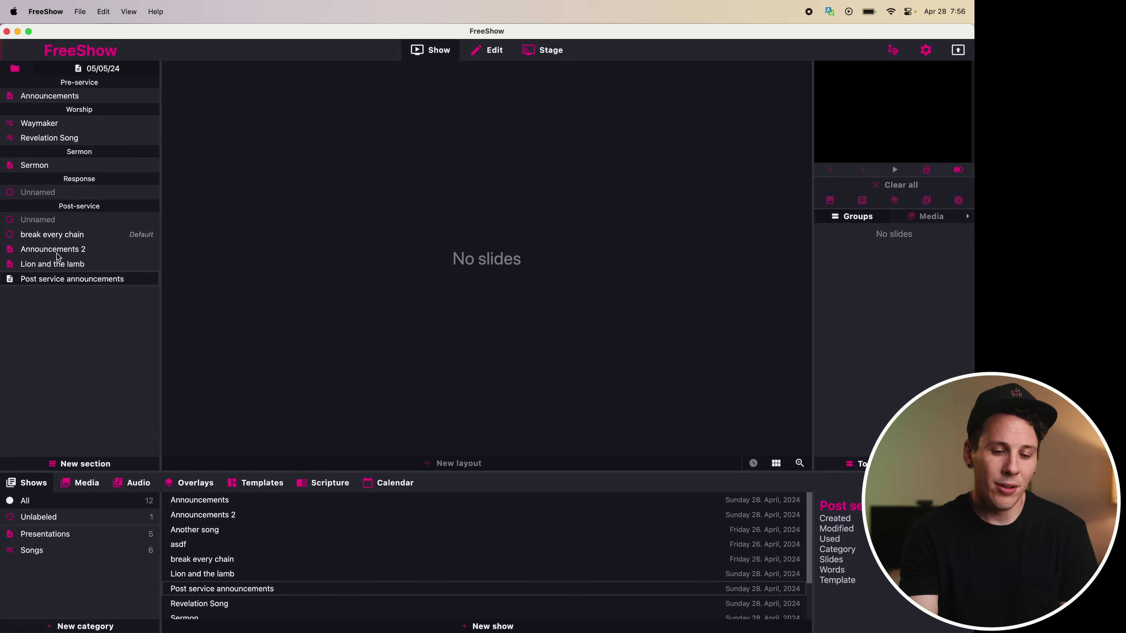
{"action": "left_click_drag", "start_coordinate": [58, 257], "coordinate": [64, 238]}
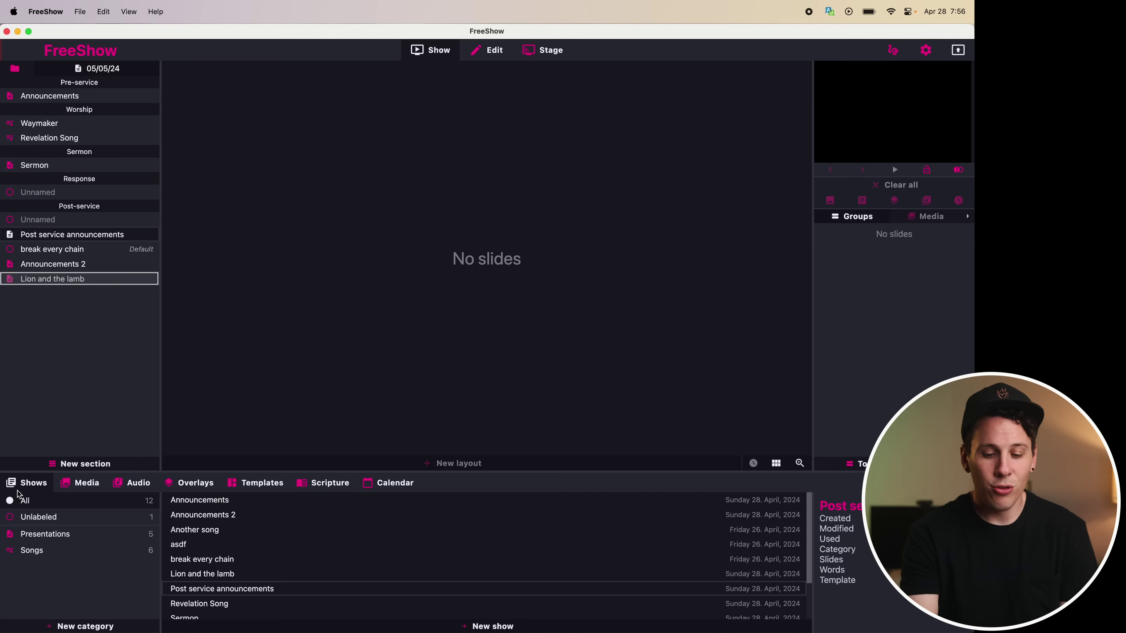
Create the 'How Great Thou Art' show from hymn lyrics fetched from the web, two lines per slide
{"action": "left_click", "coordinate": [480, 627]}
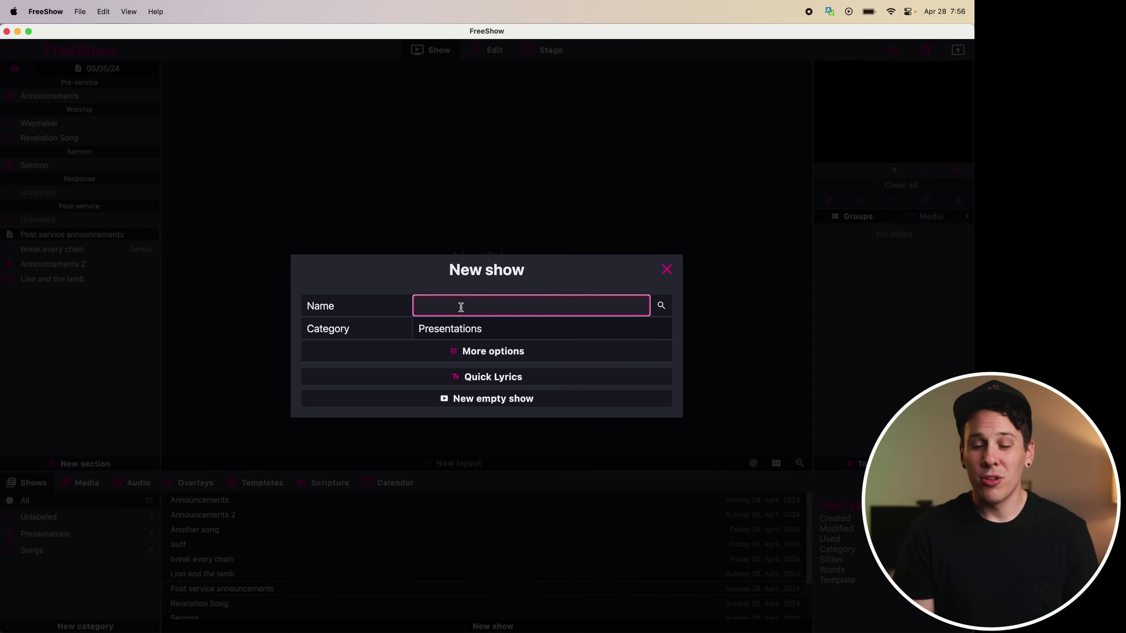
{"action": "type", "text": "How Great Thou Art"}
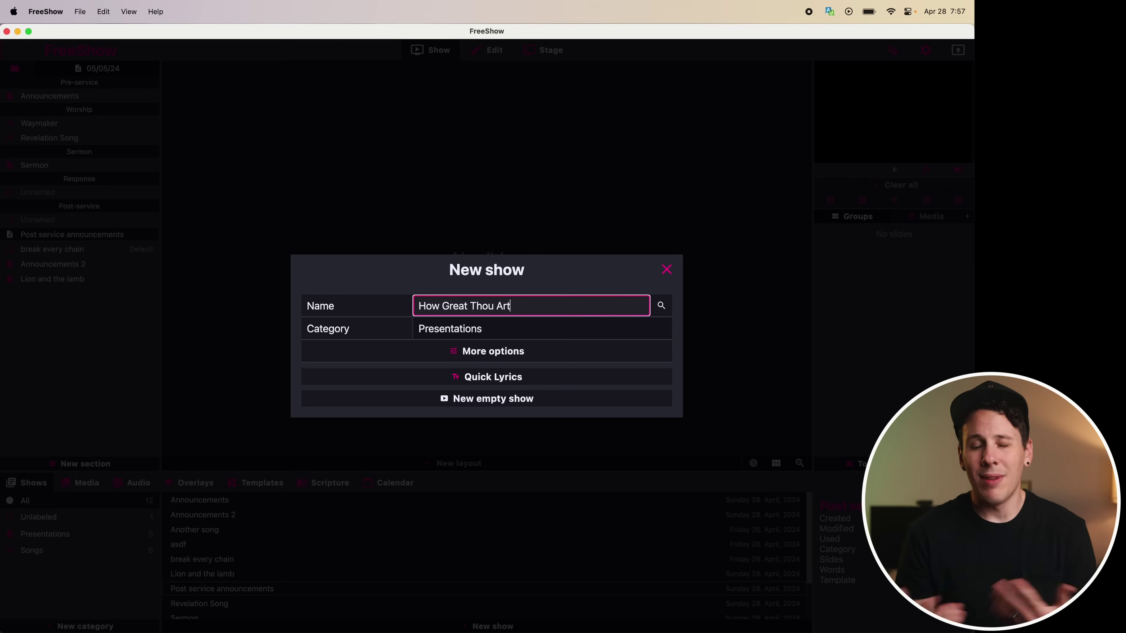
{"action": "left_click", "coordinate": [472, 376]}
{"action": "left_click", "coordinate": [399, 371]}
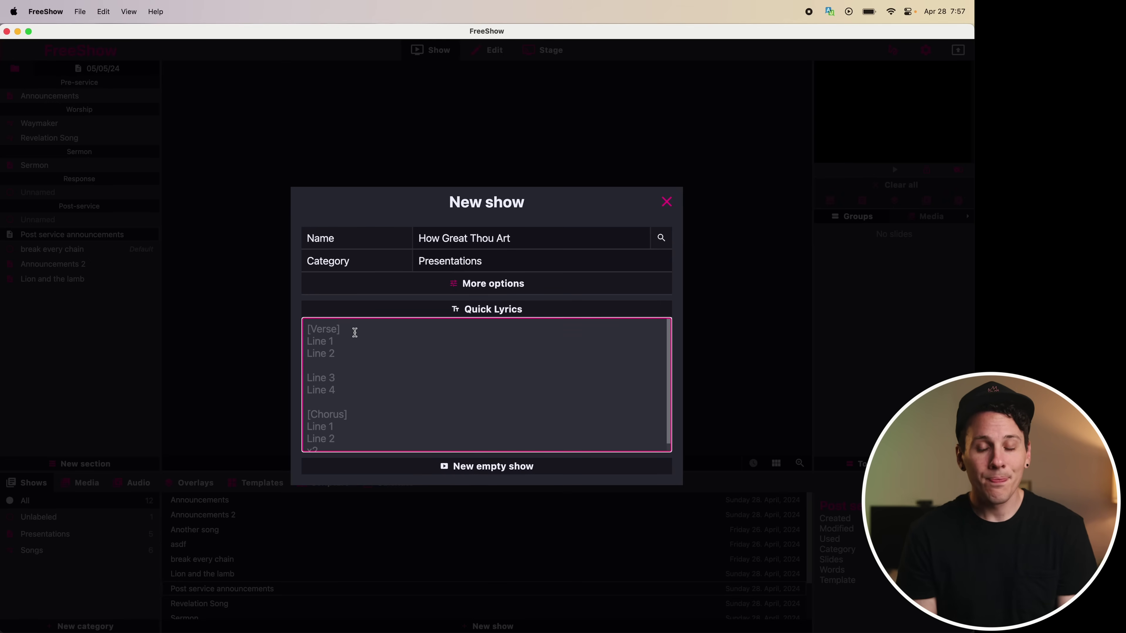
{"action": "left_click", "coordinate": [661, 240]}
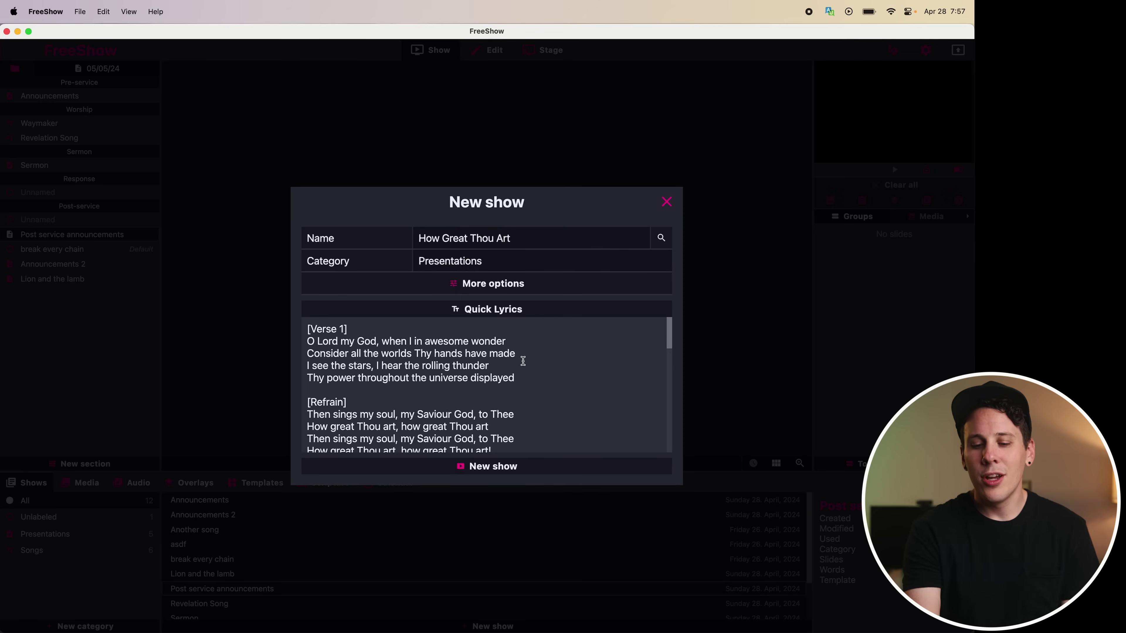
{"action": "scroll", "coordinate": [505, 416], "scroll_direction": "down", "scroll_amount": 3}
{"action": "scroll", "coordinate": [505, 416], "scroll_direction": "up", "scroll_amount": 3}
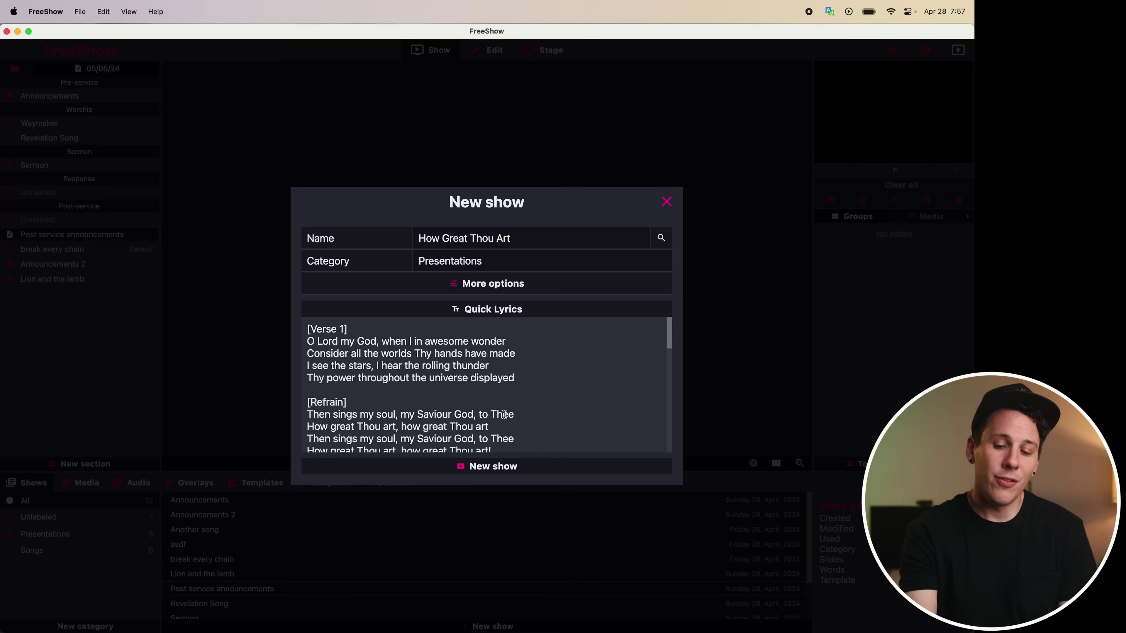
{"action": "left_click", "coordinate": [513, 288]}
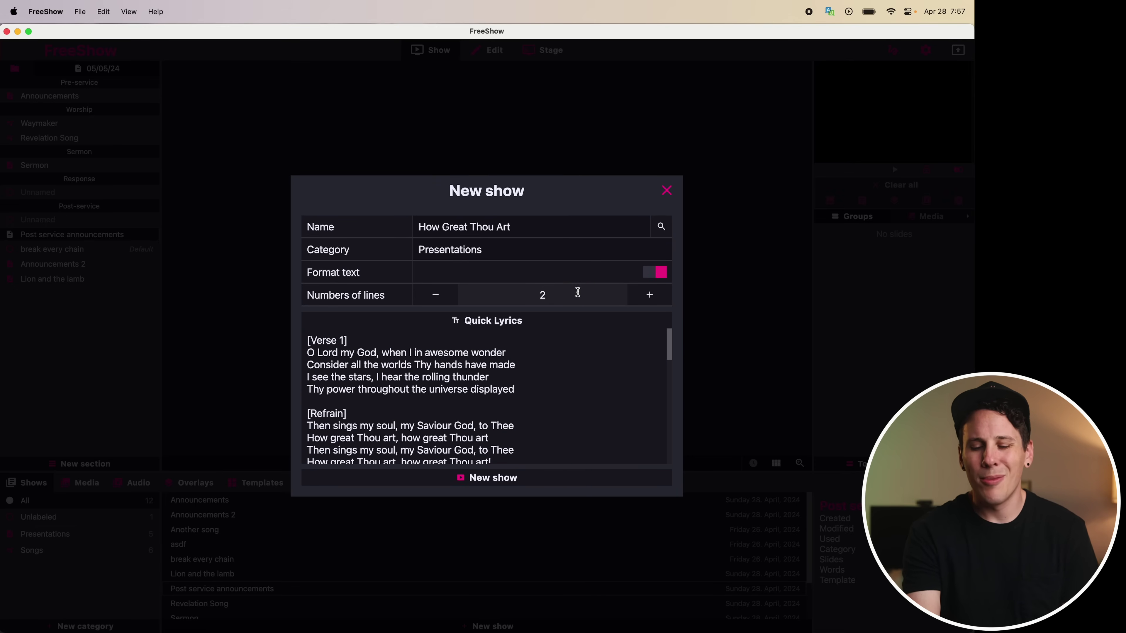
{"action": "left_click", "coordinate": [513, 485]}
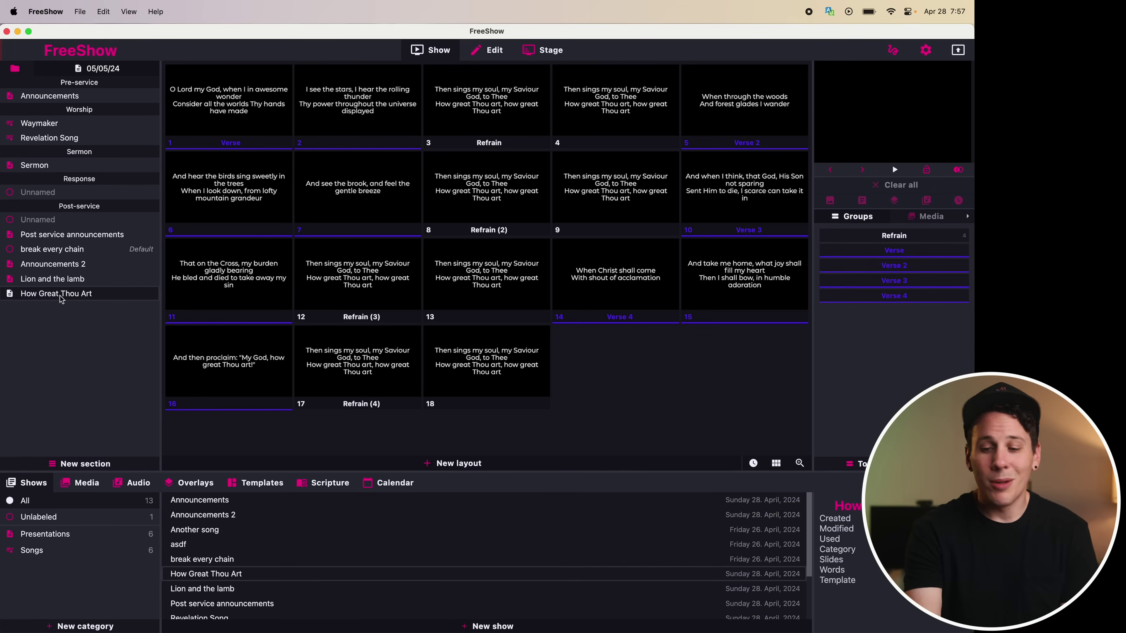
Move How Great Thou Art up to follow 'break every chain' in the 05/05/24 project
{"action": "left_click_drag", "start_coordinate": [60, 298], "coordinate": [64, 263]}
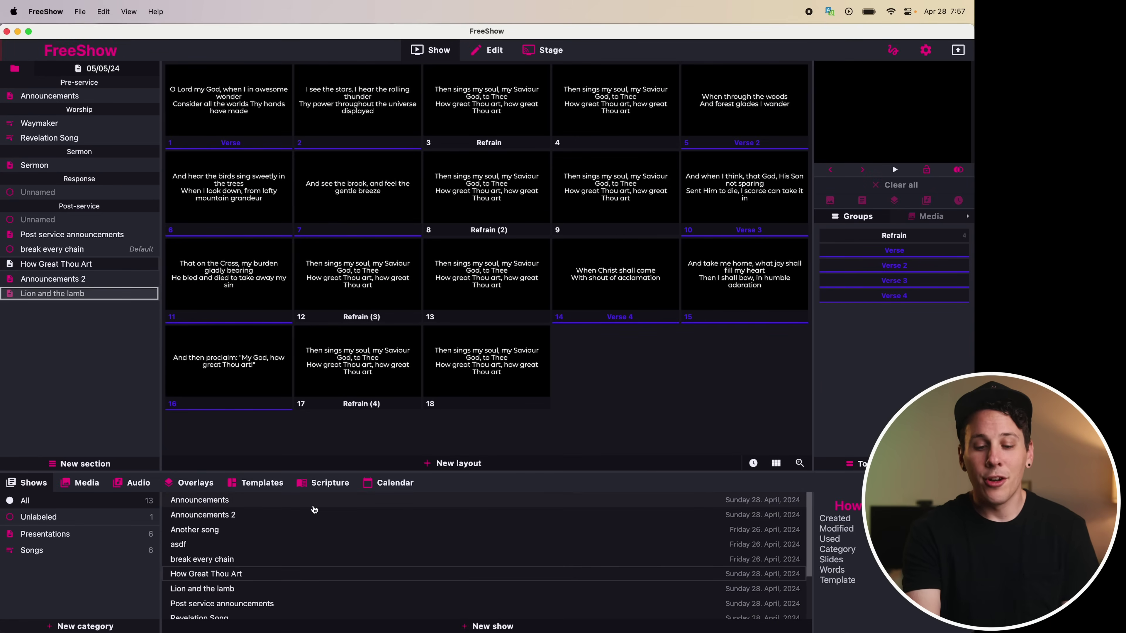
{"action": "scroll", "coordinate": [319, 575], "scroll_direction": "down", "scroll_amount": 3}
{"action": "scroll", "coordinate": [319, 574], "scroll_direction": "up", "scroll_amount": 3}
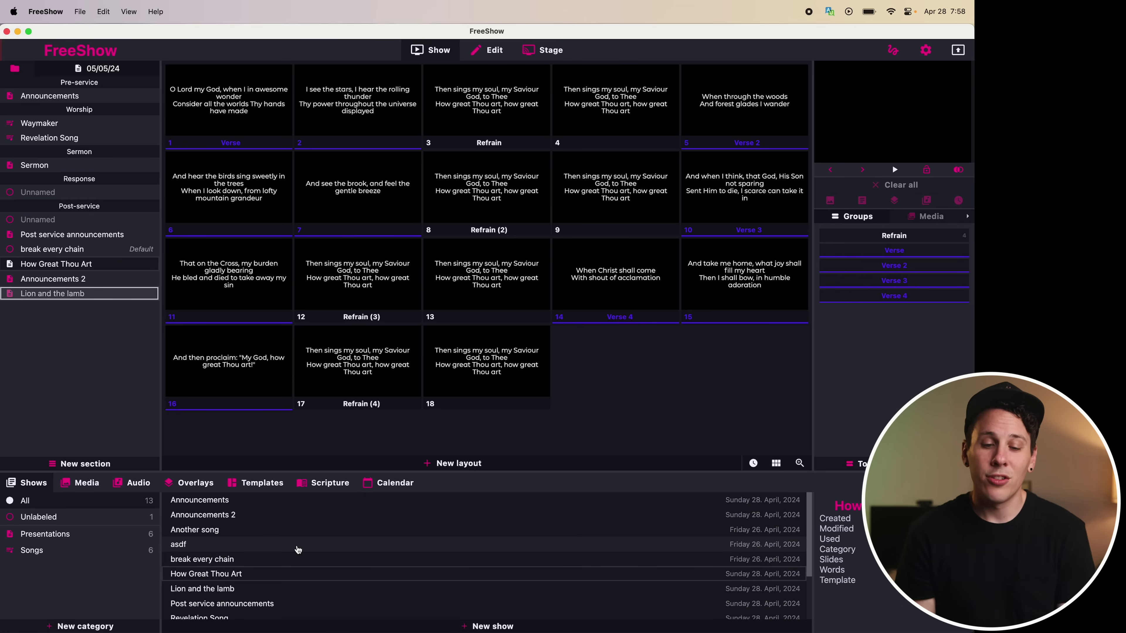
Add How Great Thou Art to the 05/12/24 project and open its slides
{"action": "left_click", "coordinate": [15, 69]}
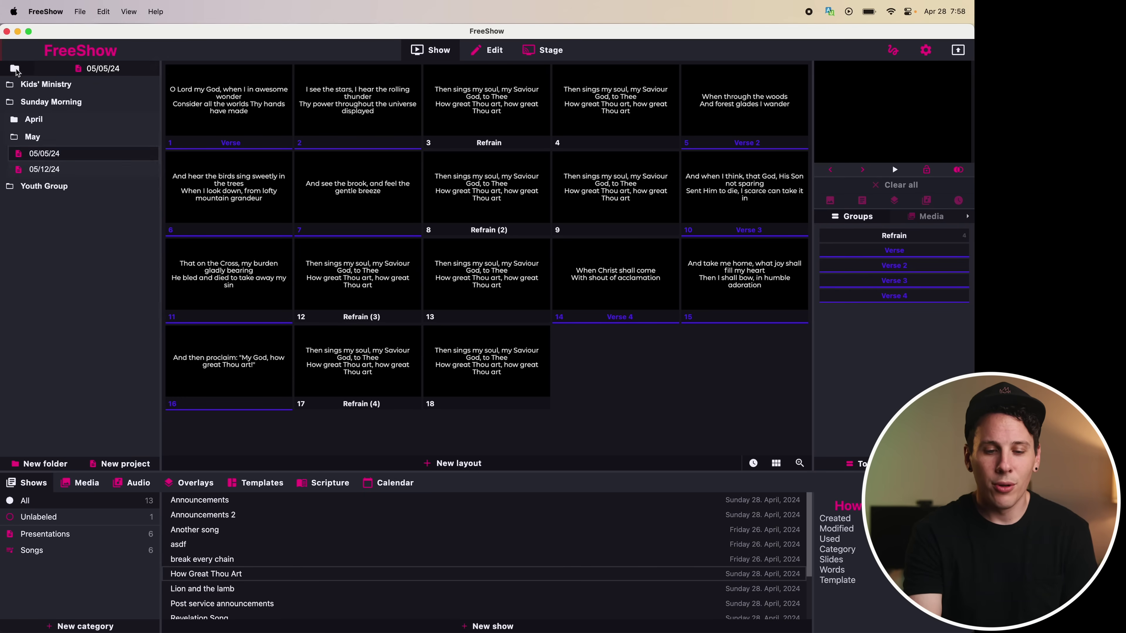
{"action": "left_click", "coordinate": [44, 169]}
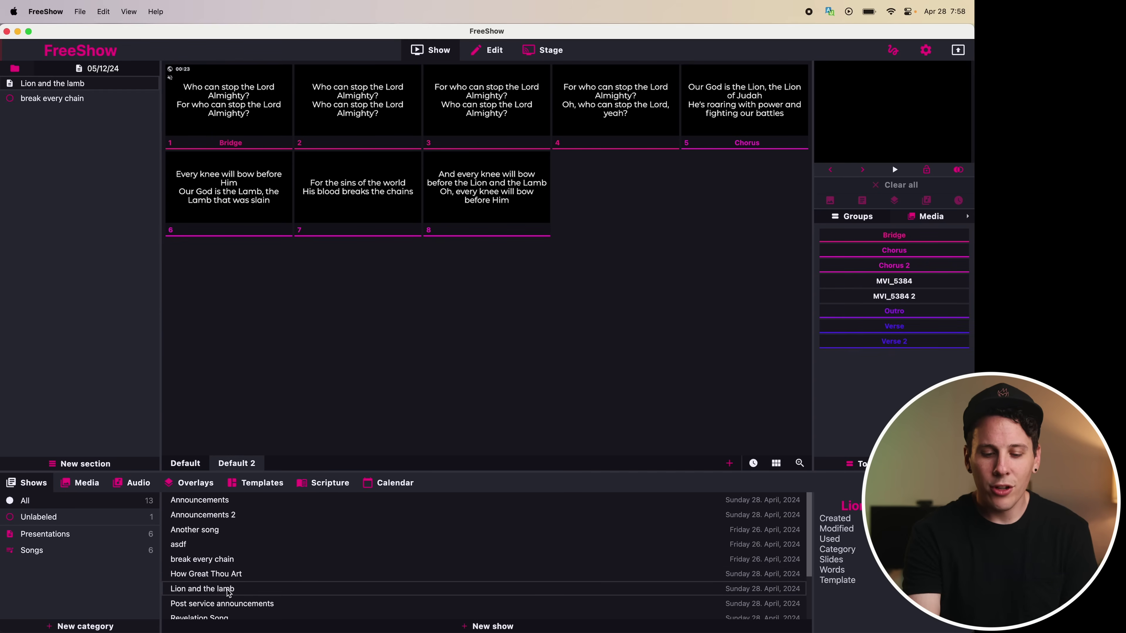
{"action": "left_click_drag", "start_coordinate": [233, 575], "coordinate": [64, 219]}
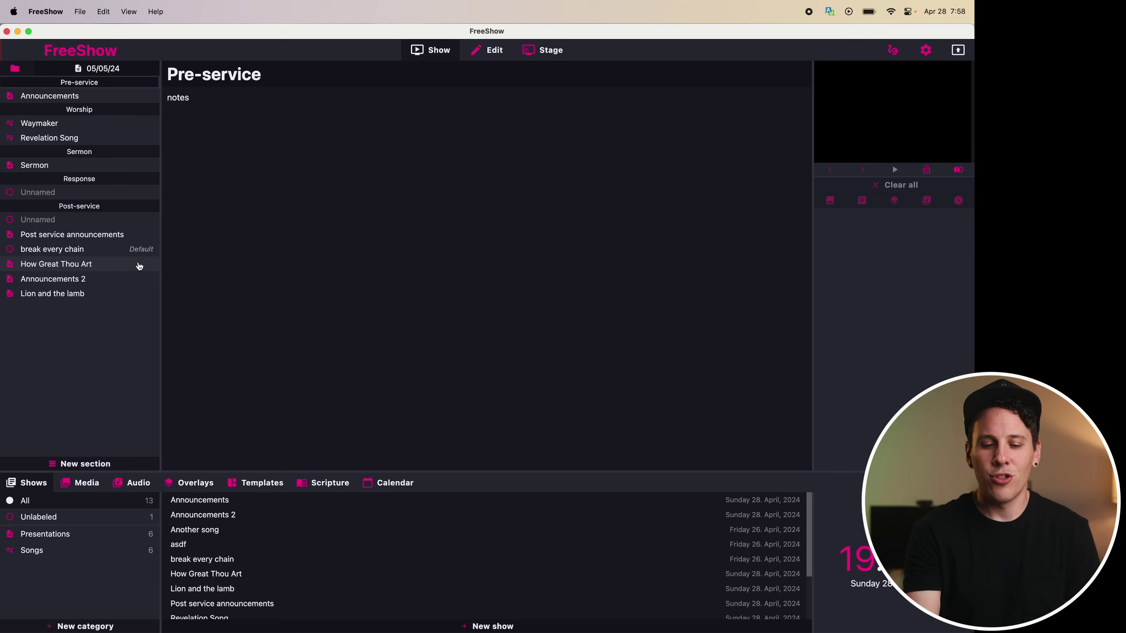
{"action": "left_click", "coordinate": [139, 267]}
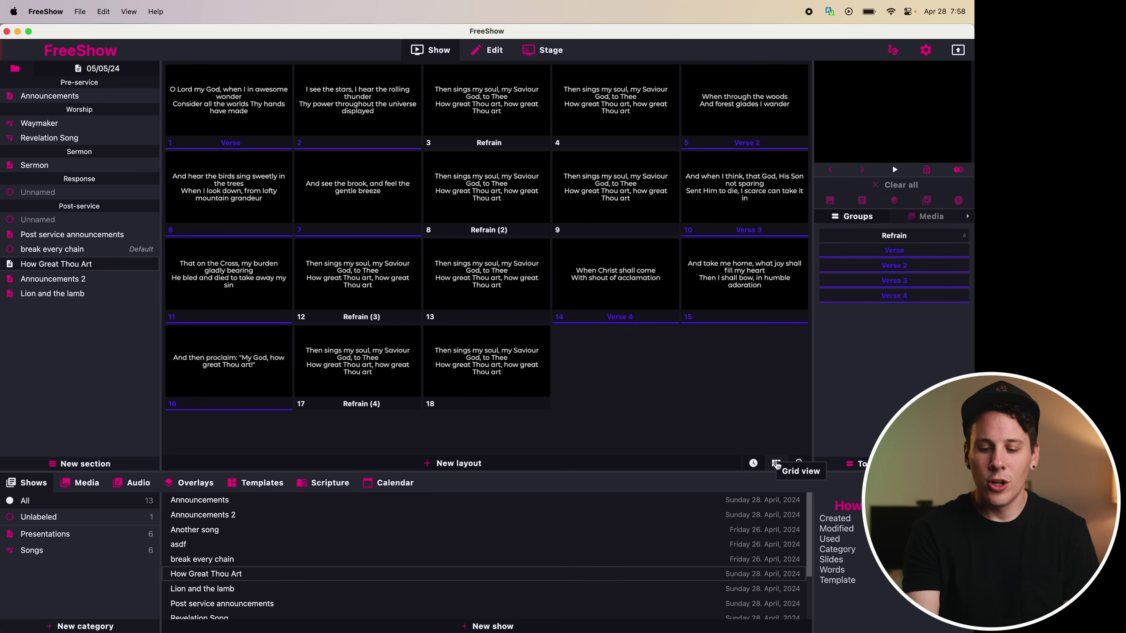
Cycle How Great Thou Art's slide view through grid, list, lyrics and text modes, ending on thumbnails
{"action": "left_click", "coordinate": [775, 464]}
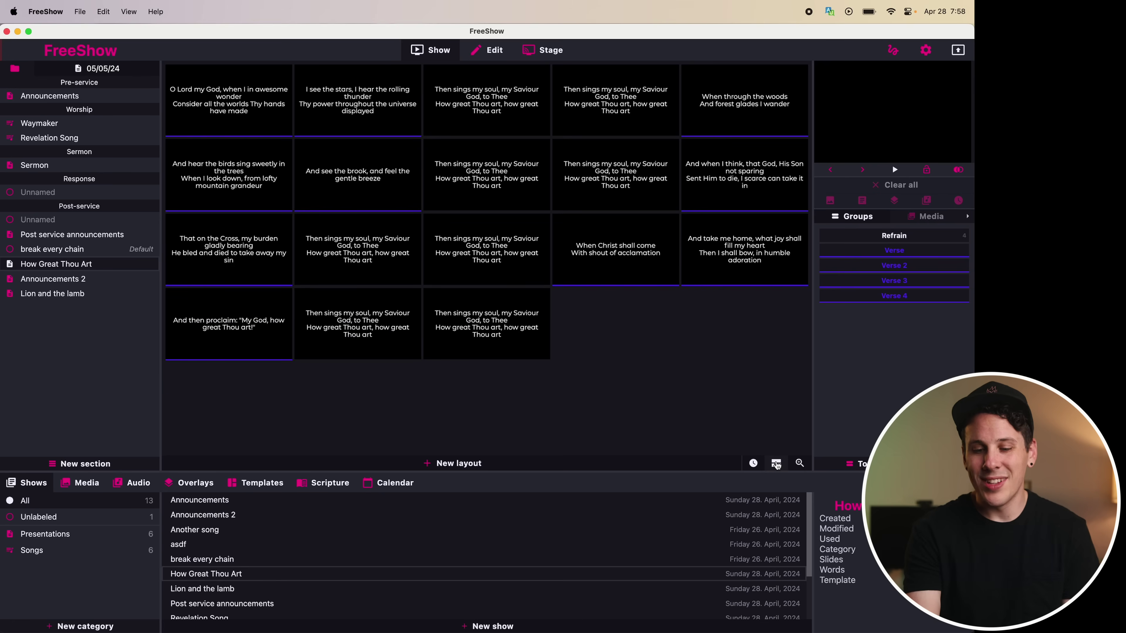
{"action": "left_click", "coordinate": [776, 464]}
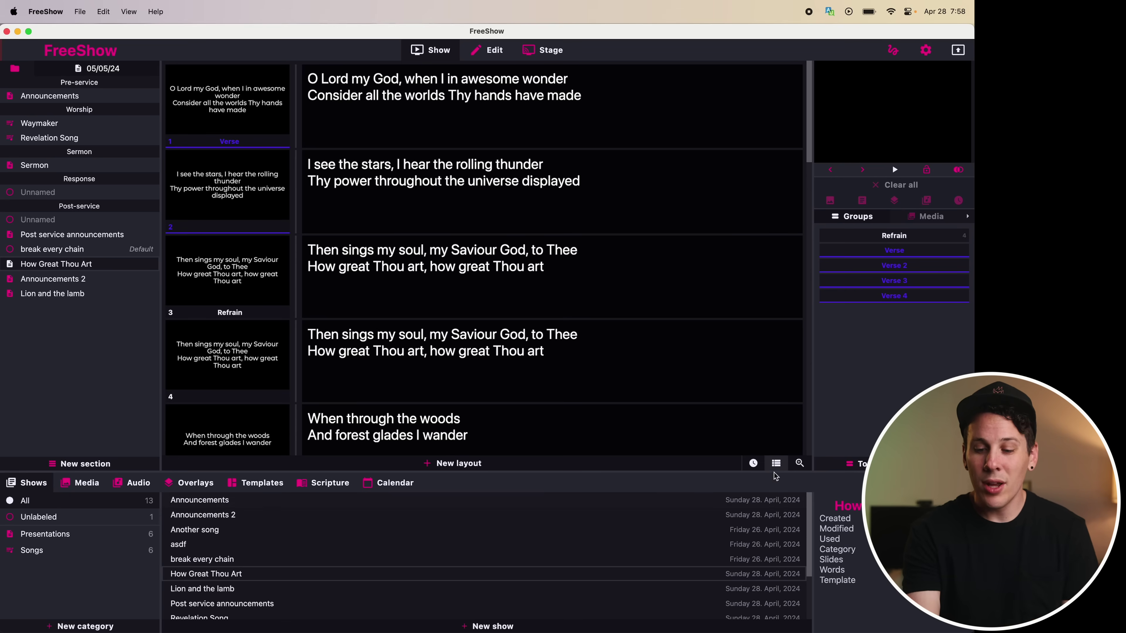
{"action": "left_click", "coordinate": [776, 464]}
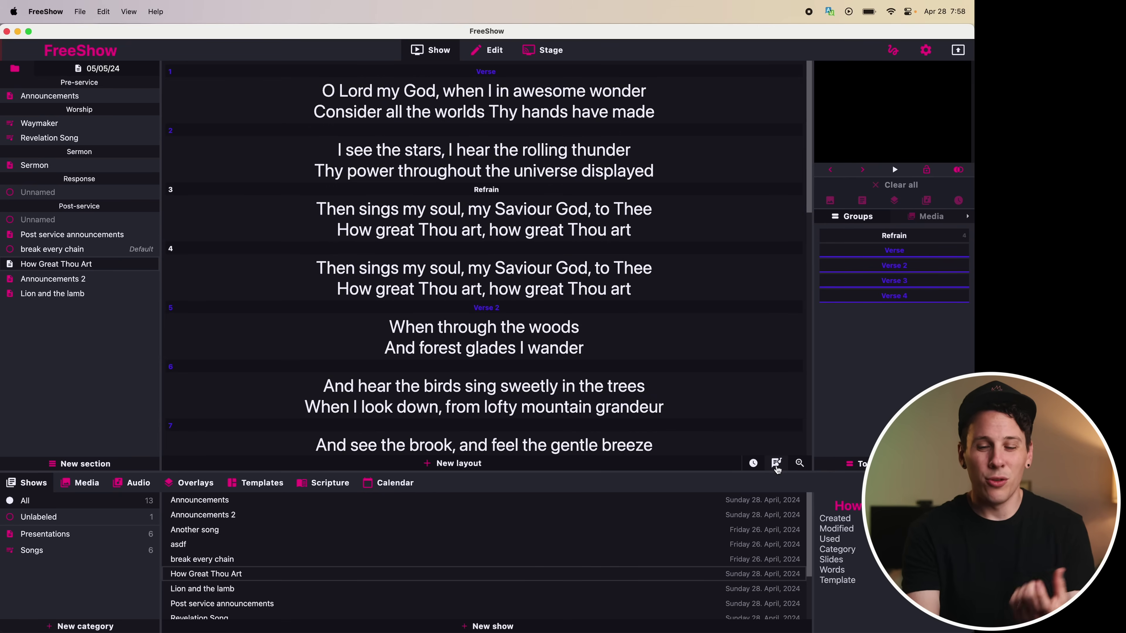
{"action": "left_click", "coordinate": [776, 464]}
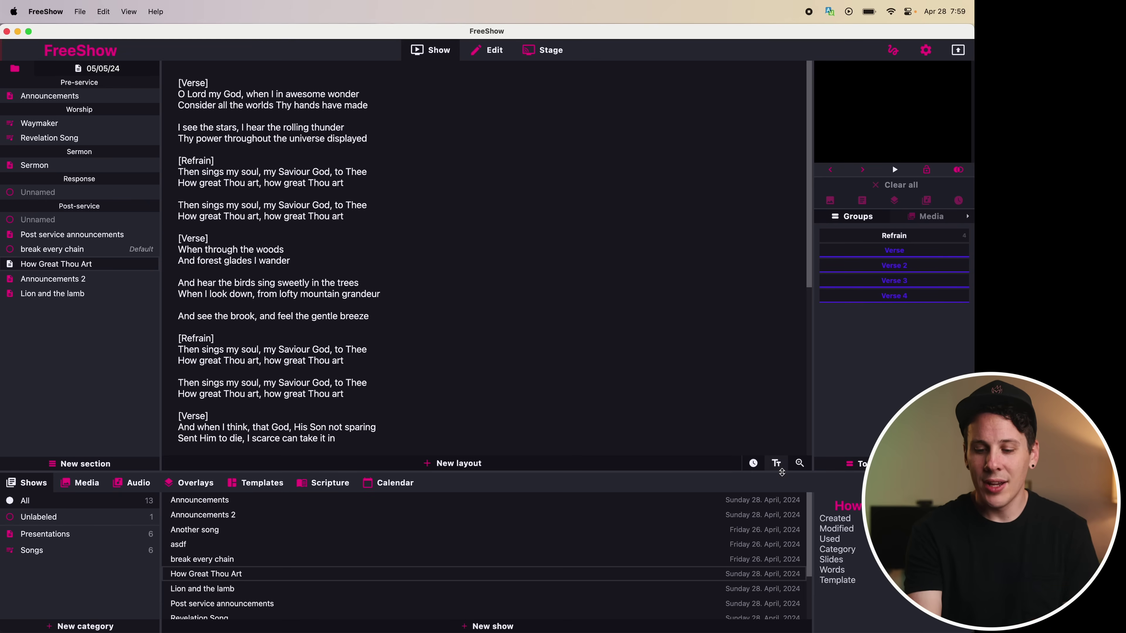
{"action": "left_click", "coordinate": [778, 466]}
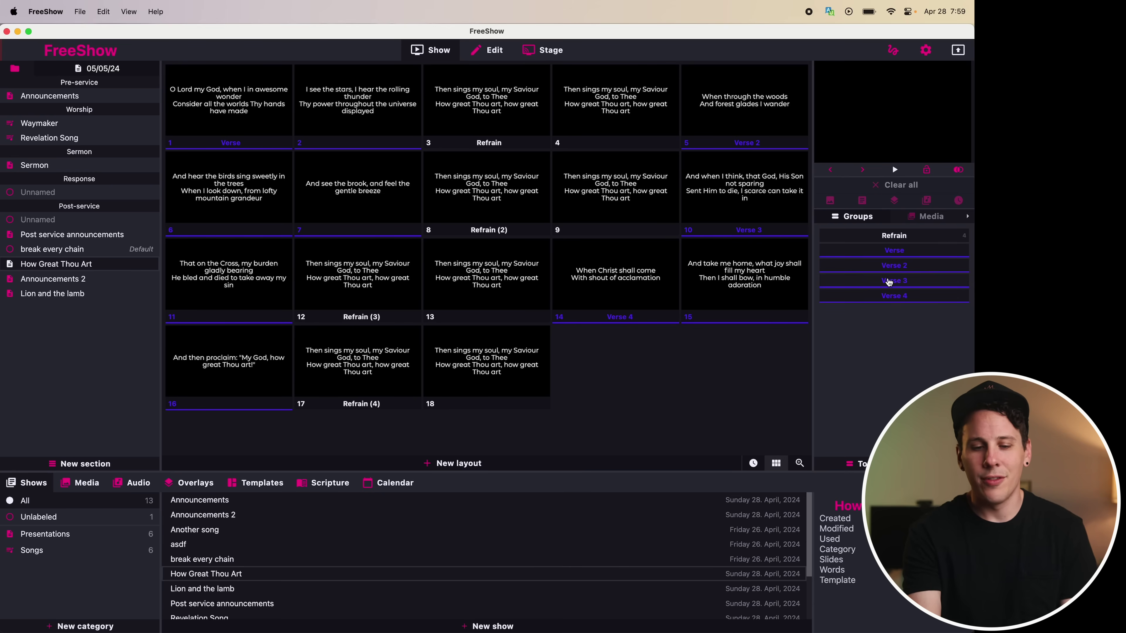
Give Lion and the lamb a 'Default 2 2' layout filled with only its Bridge and Chorus slides
{"action": "left_click", "coordinate": [66, 296]}
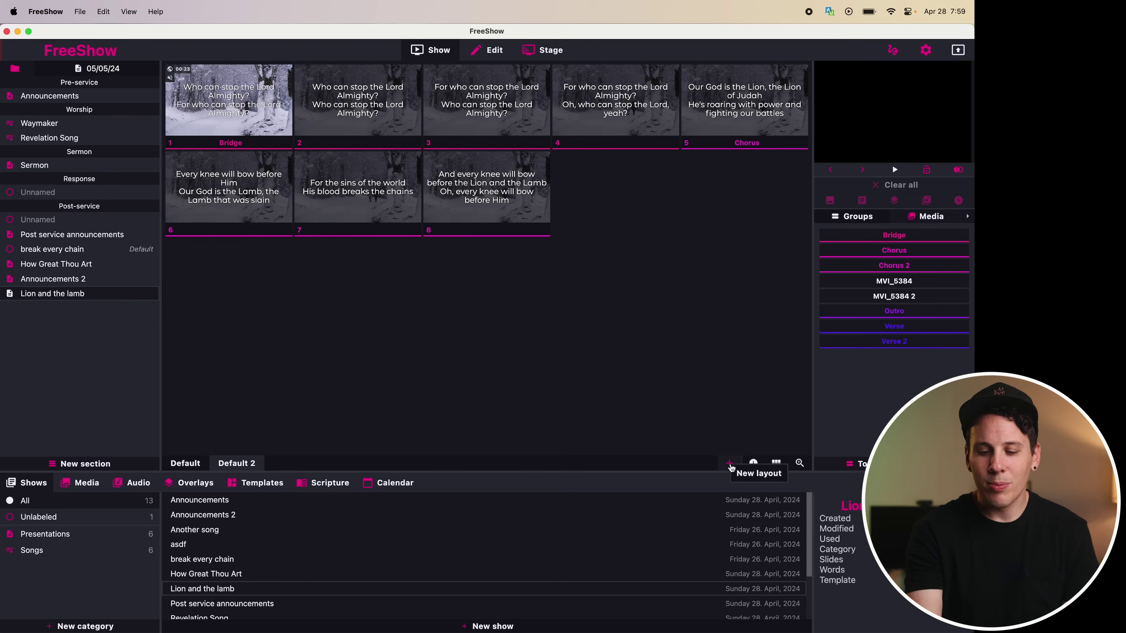
{"action": "left_click", "coordinate": [729, 463]}
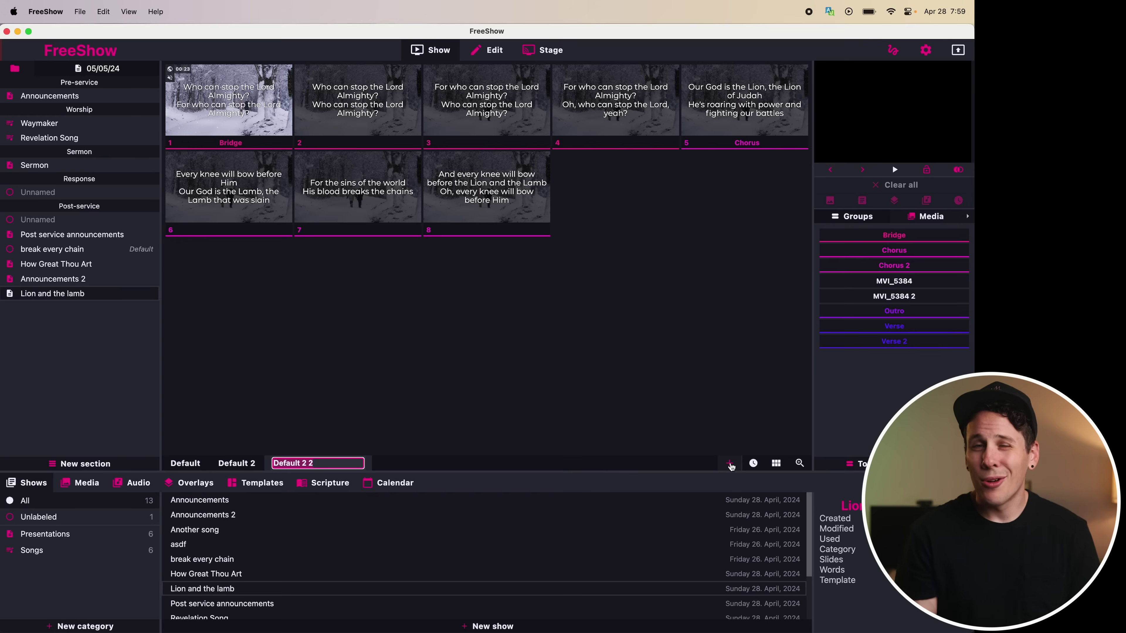
{"action": "left_click", "coordinate": [680, 327]}
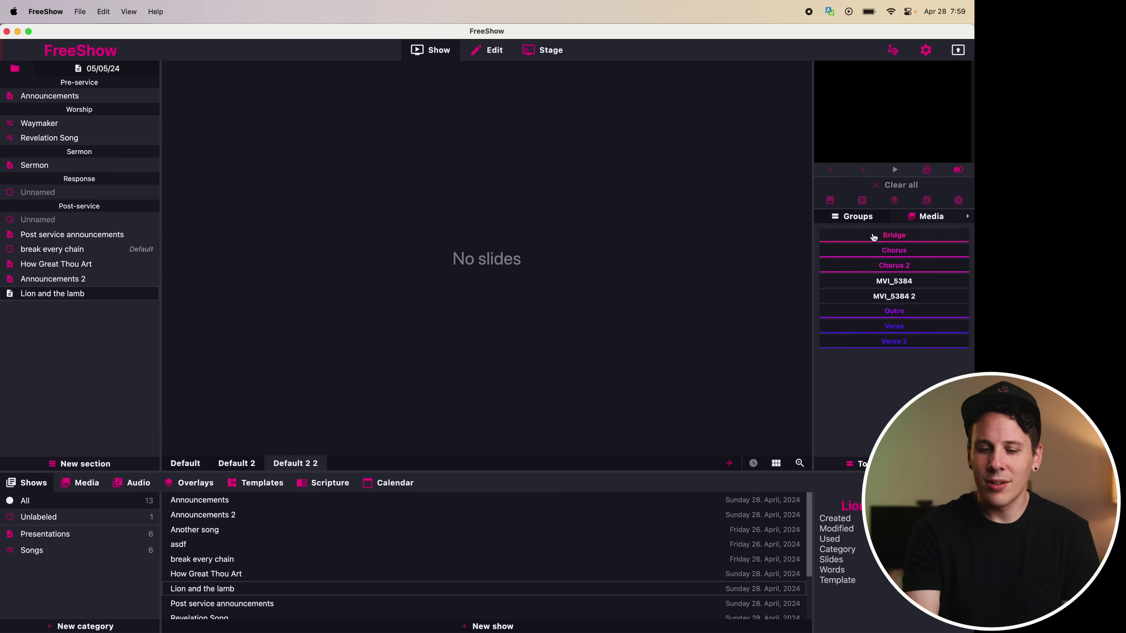
{"action": "left_click", "coordinate": [893, 237]}
{"action": "left_click", "coordinate": [837, 250]}
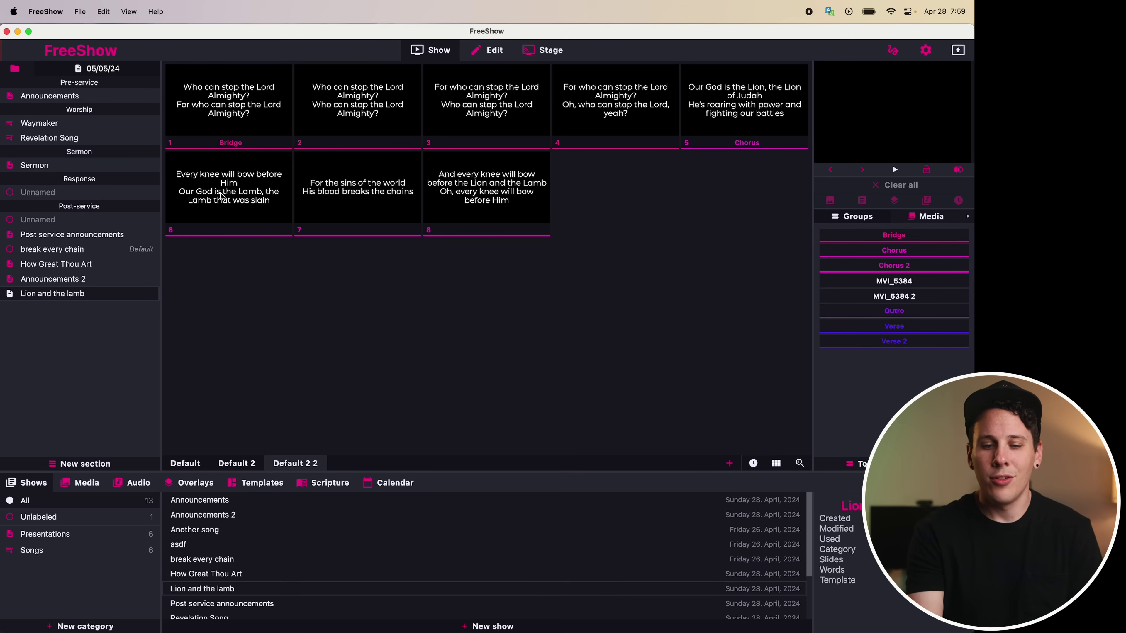
Send Lion and the lamb's first Bridge slide live and view it in the output preview
{"action": "left_click", "coordinate": [244, 116]}
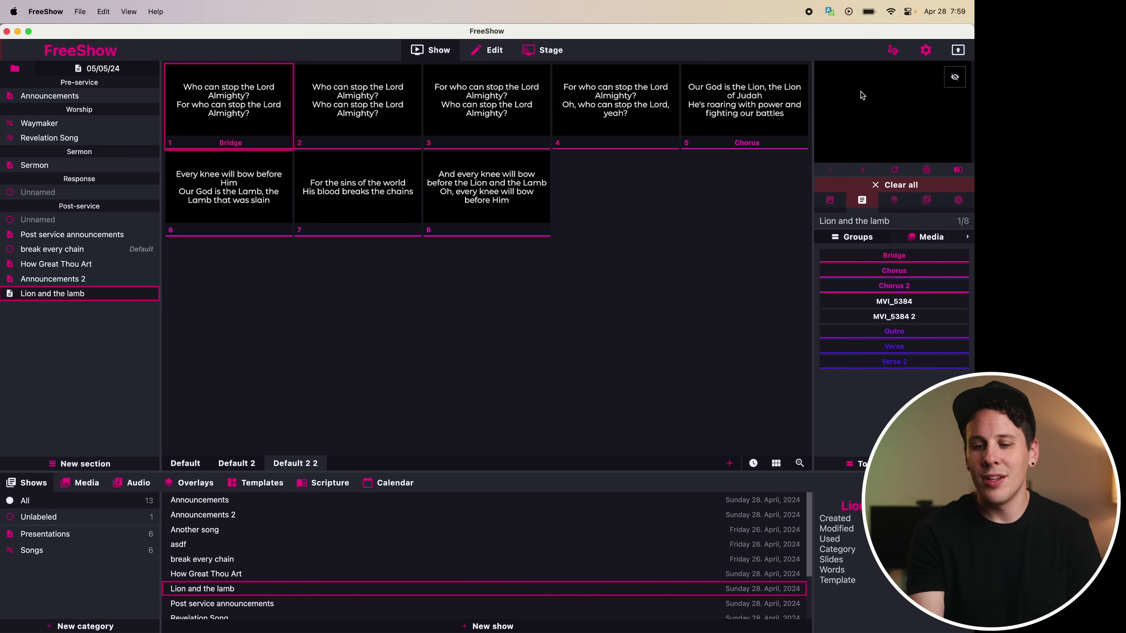
{"action": "left_click", "coordinate": [954, 77]}
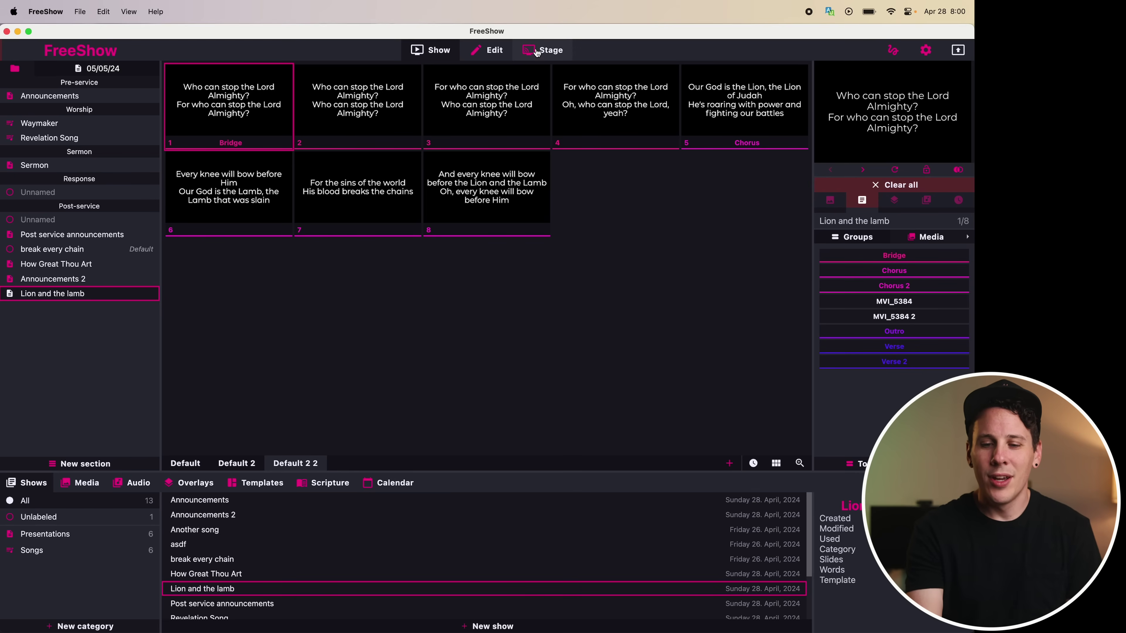
{"action": "left_click", "coordinate": [544, 53]}
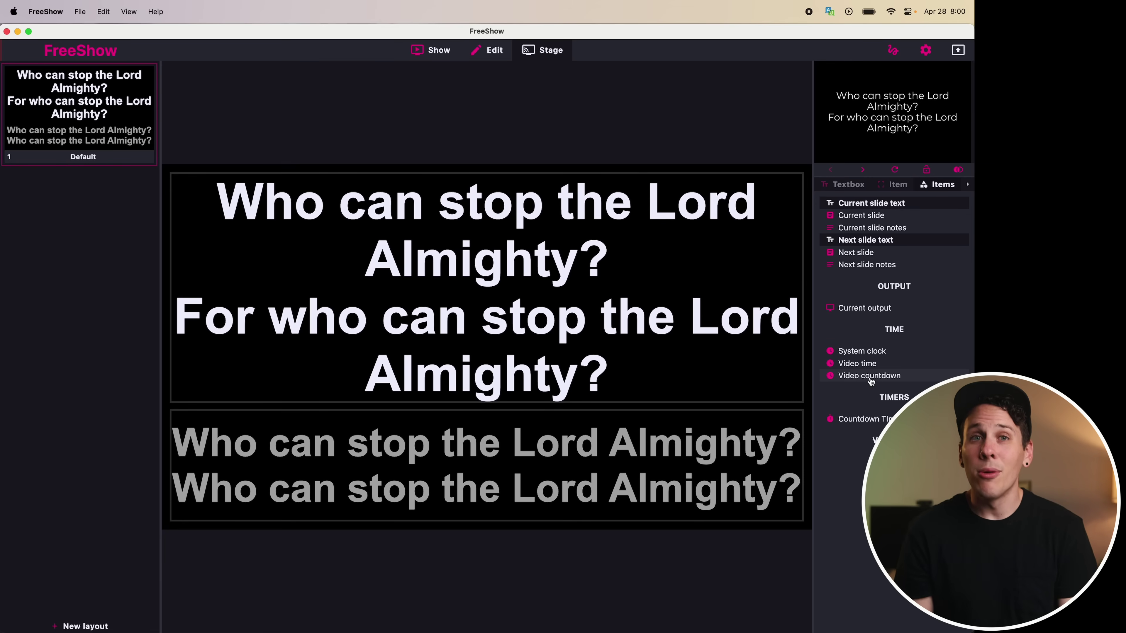
{"action": "left_click", "coordinate": [421, 50]}
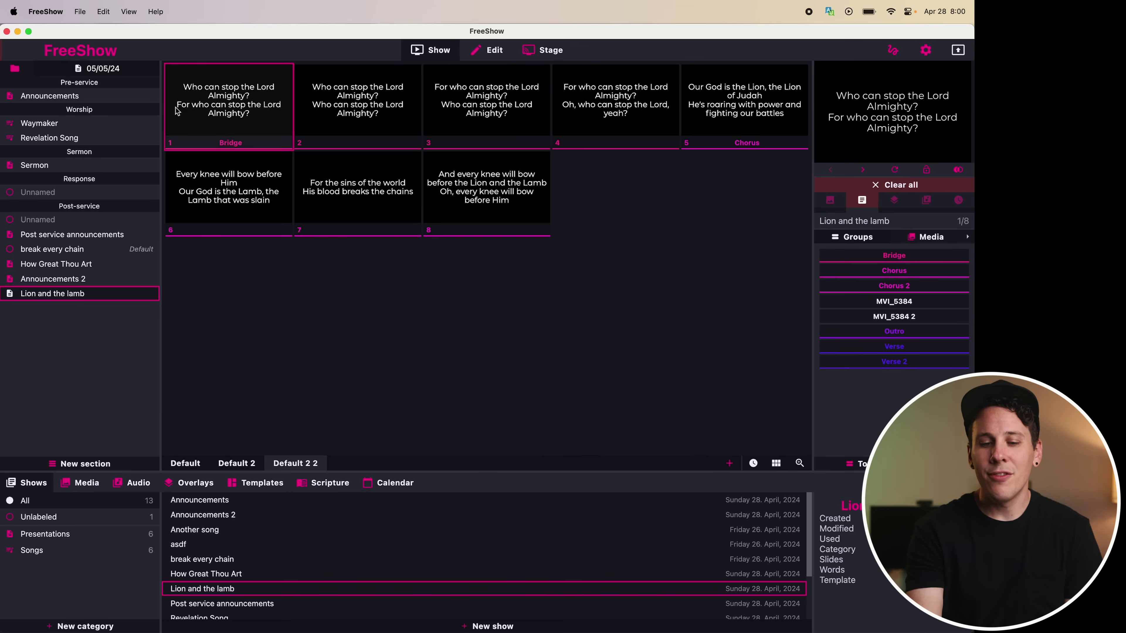
{"action": "right_click", "coordinate": [240, 117]}
{"action": "mouse_move", "coordinate": [336, 141]}
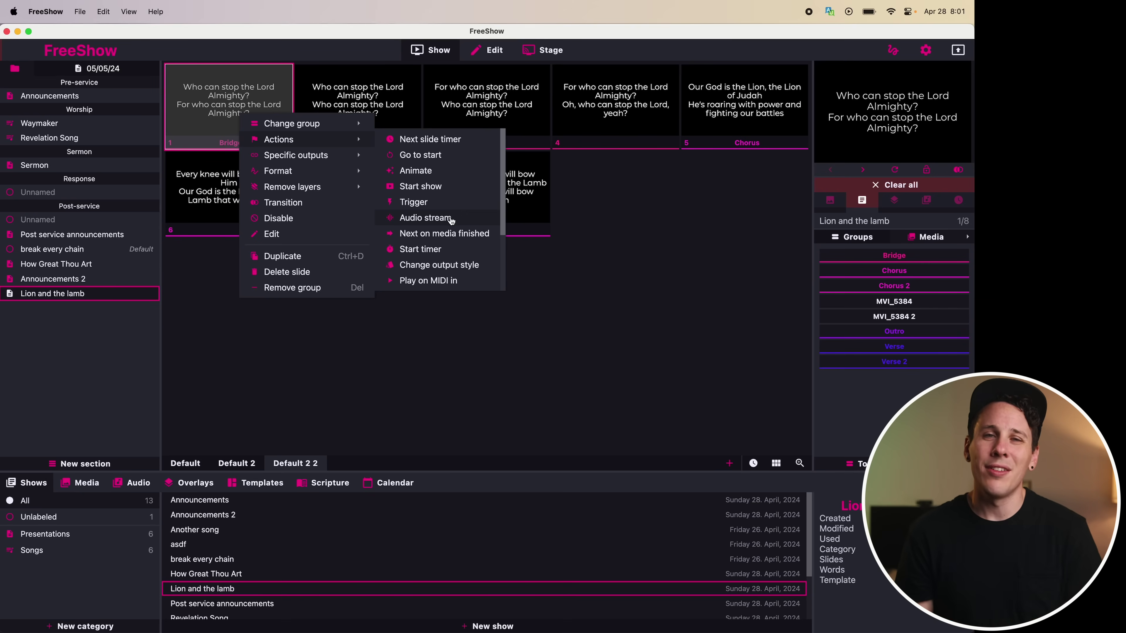
{"action": "left_click", "coordinate": [564, 324]}
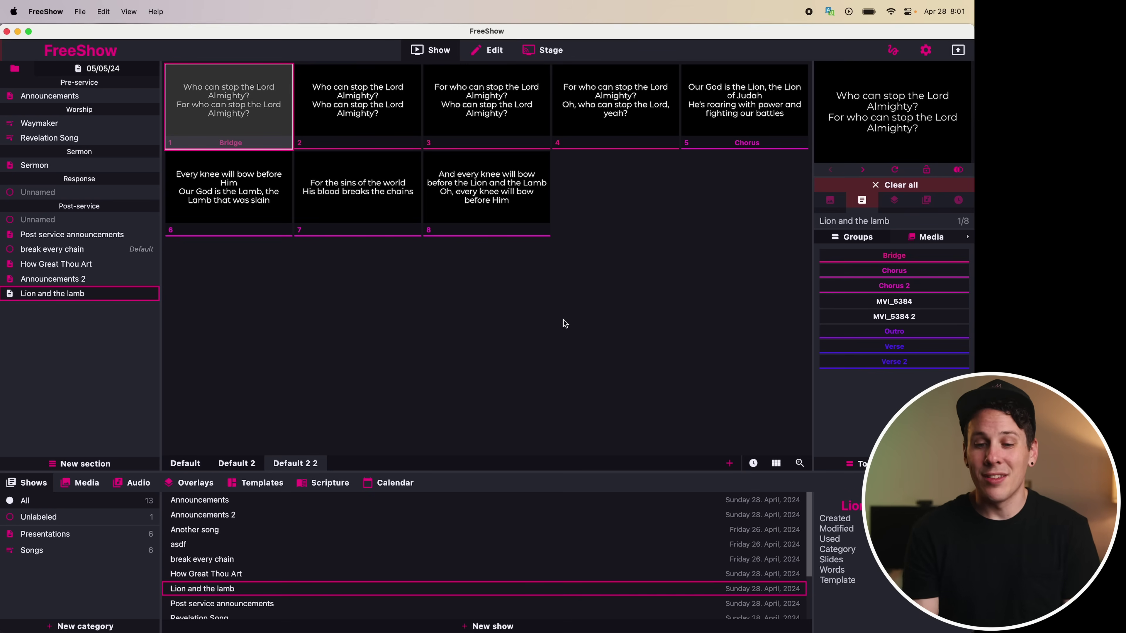
{"action": "left_click", "coordinate": [491, 59]}
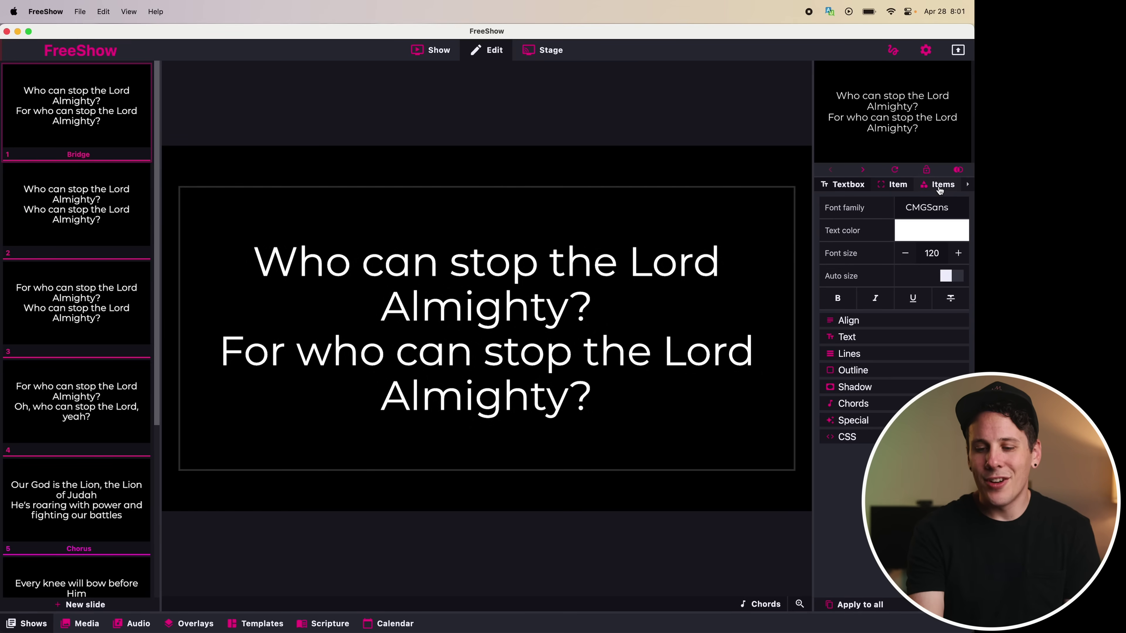
In the slide editor, check the Items tab, expand the text's custom CSS, and show the Templates list
{"action": "left_click", "coordinate": [940, 187]}
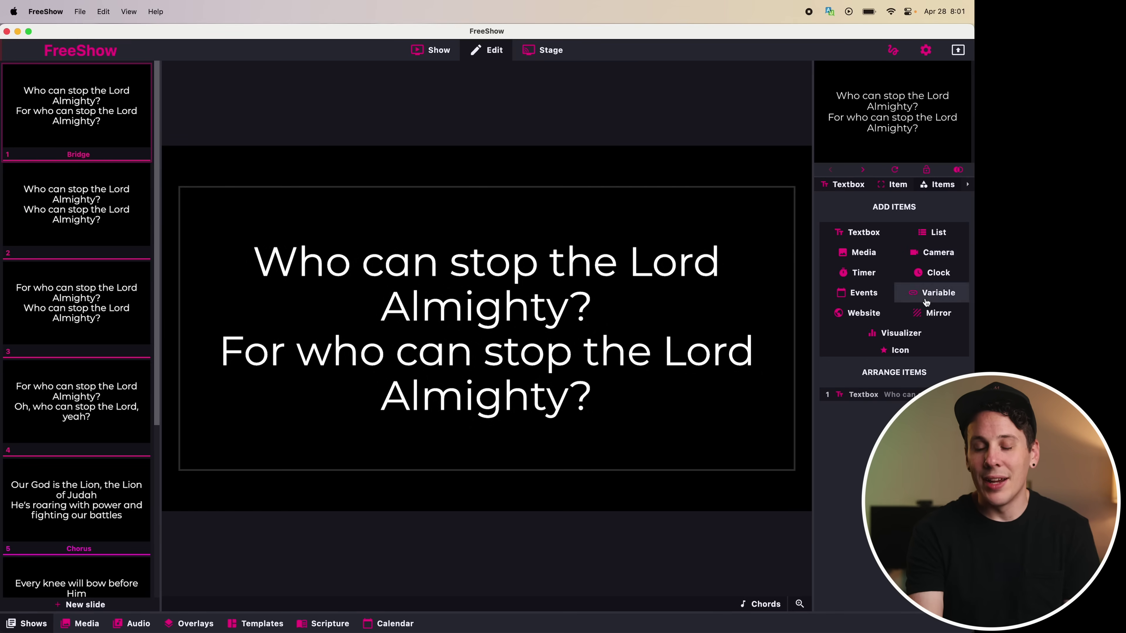
{"action": "left_click", "coordinate": [854, 189]}
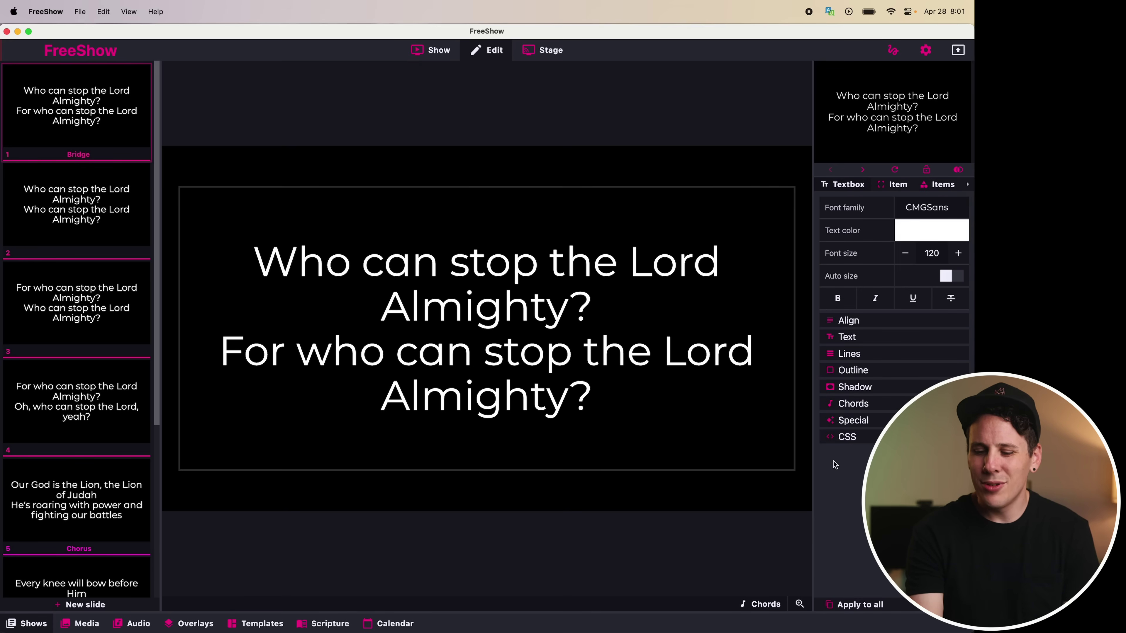
{"action": "left_click", "coordinate": [854, 442]}
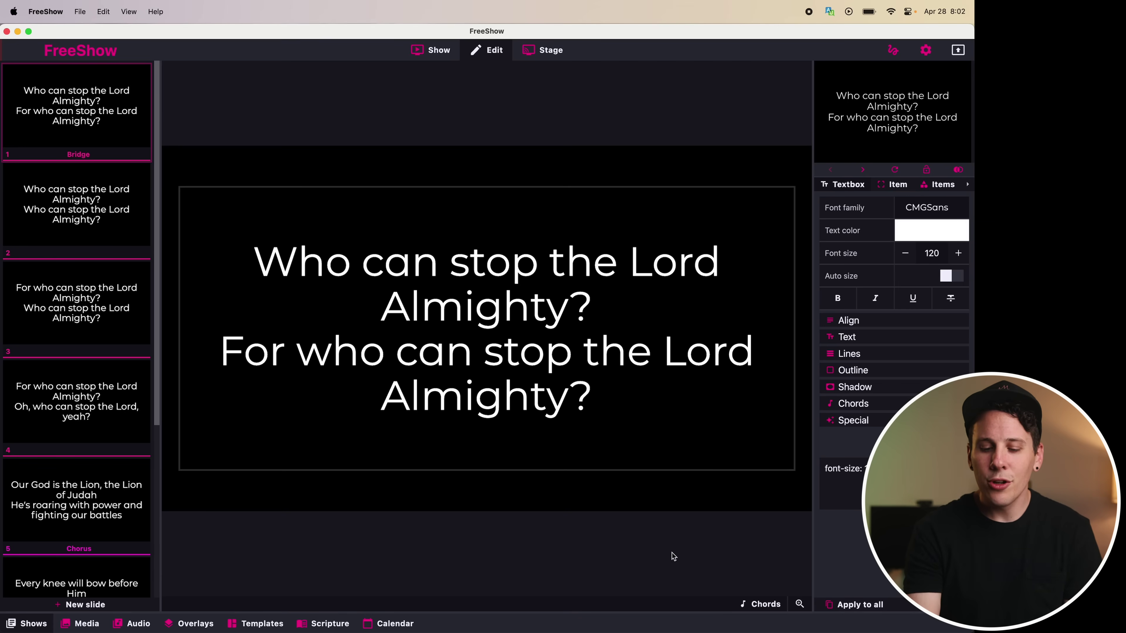
{"action": "left_click", "coordinate": [253, 622]}
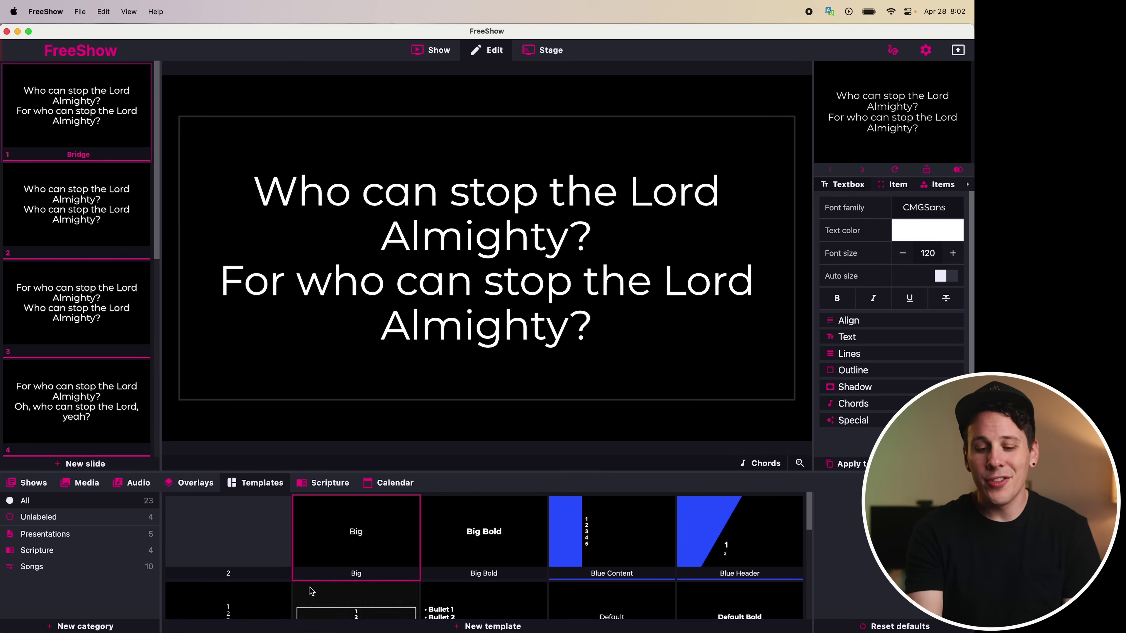
{"action": "scroll", "coordinate": [474, 544], "scroll_direction": "down", "scroll_amount": 1}
{"action": "scroll", "coordinate": [474, 544], "scroll_direction": "down", "scroll_amount": 2}
{"action": "scroll", "coordinate": [473, 544], "scroll_direction": "up", "scroll_amount": 3}
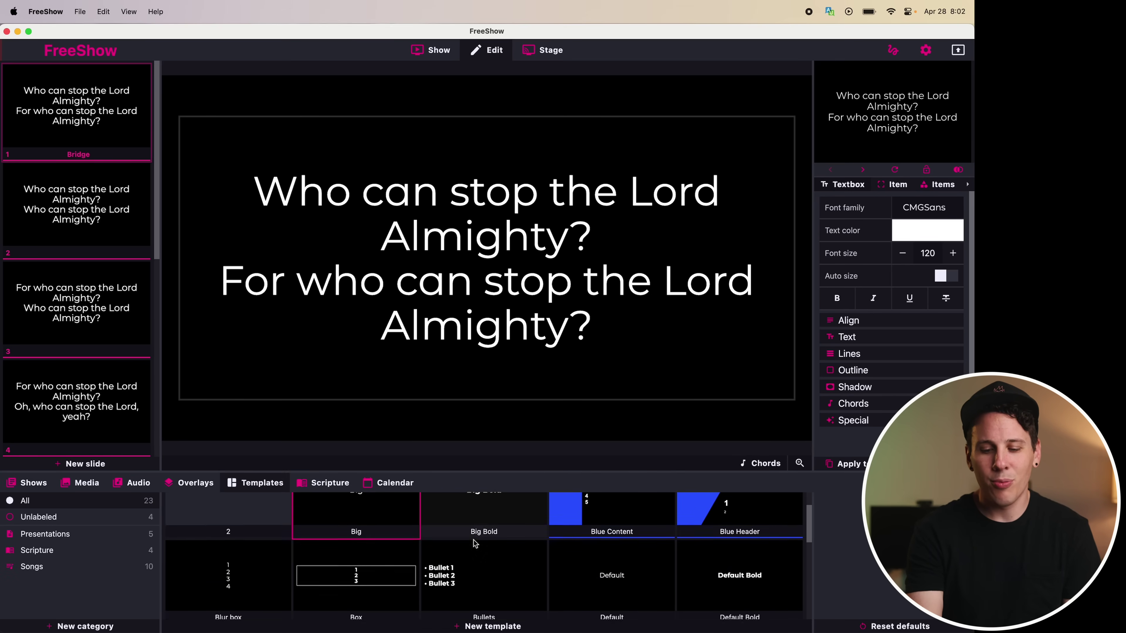
{"action": "scroll", "coordinate": [566, 530], "scroll_direction": "down", "scroll_amount": 5}
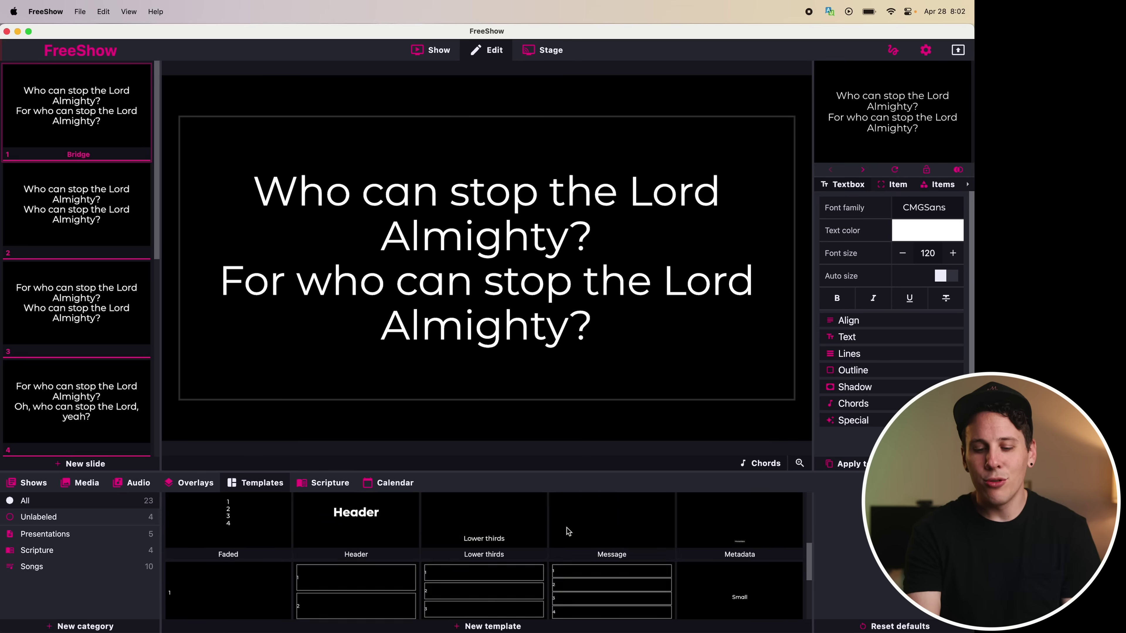
{"action": "scroll", "coordinate": [567, 530], "scroll_direction": "up", "scroll_amount": 5}
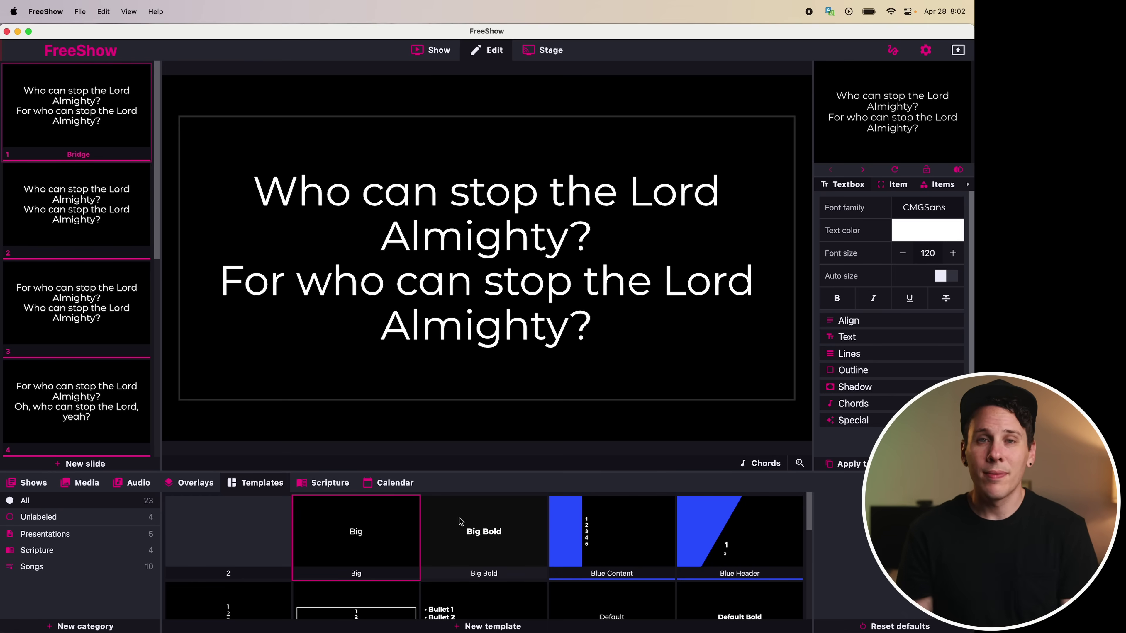
Browse the media library to the Videos > Church > Easter folder
{"action": "left_click", "coordinate": [426, 52]}
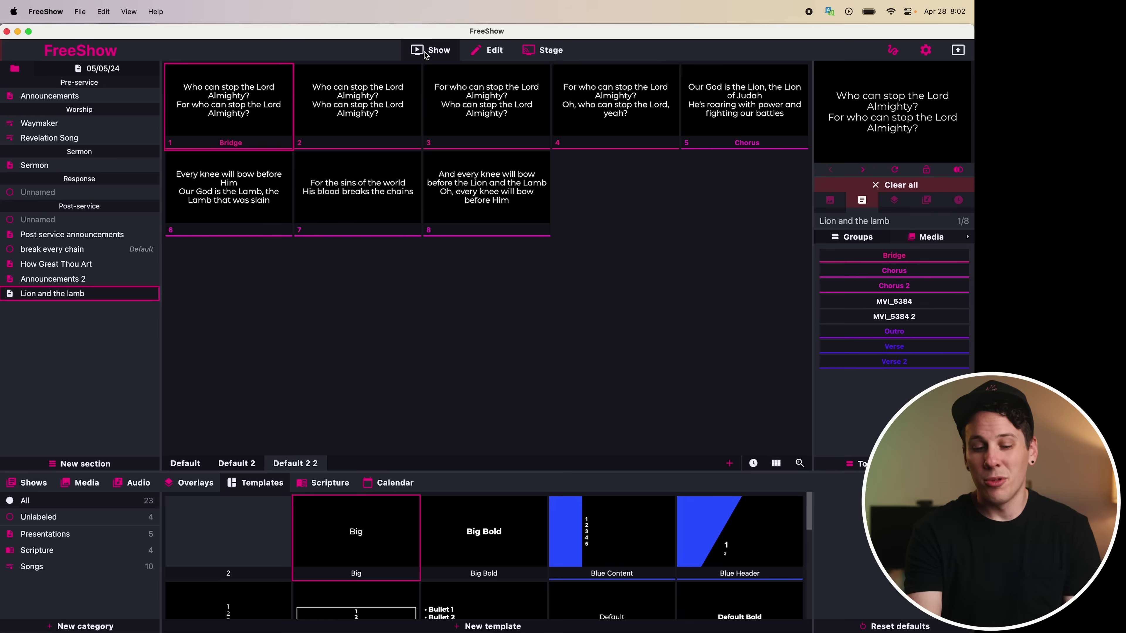
{"action": "left_click", "coordinate": [84, 485]}
{"action": "left_click", "coordinate": [39, 584]}
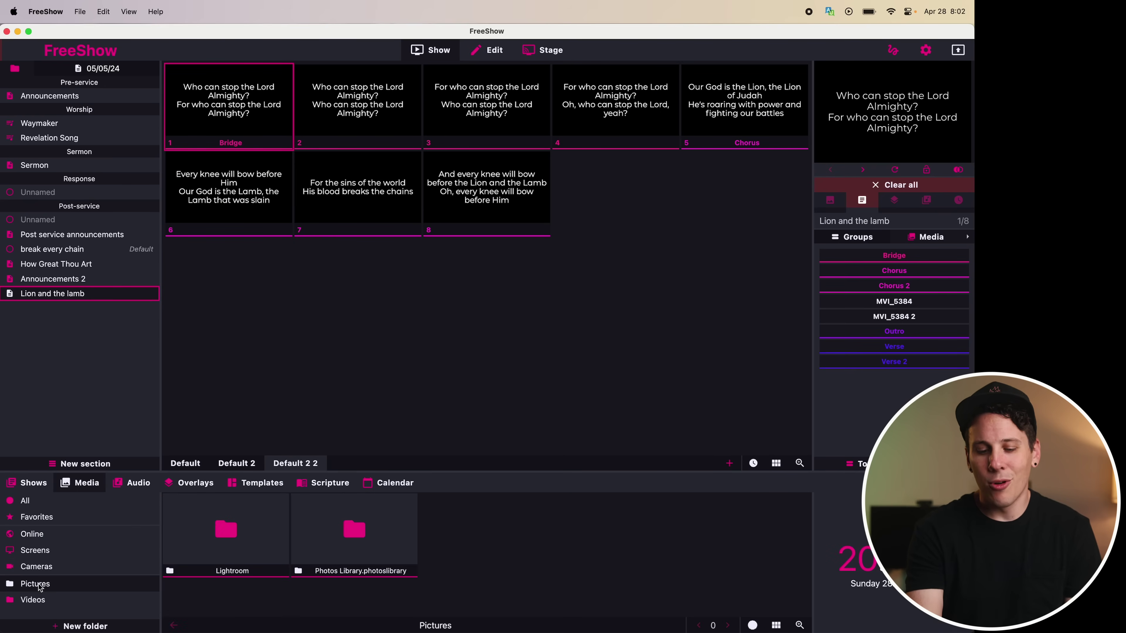
{"action": "left_click", "coordinate": [44, 601]}
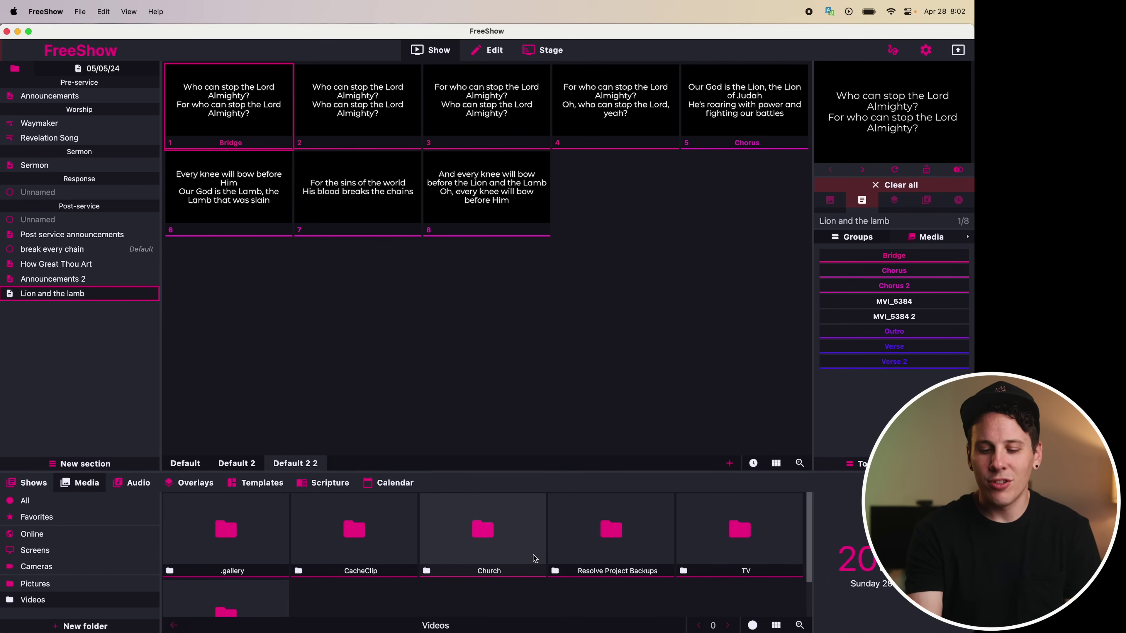
{"action": "left_click", "coordinate": [506, 566]}
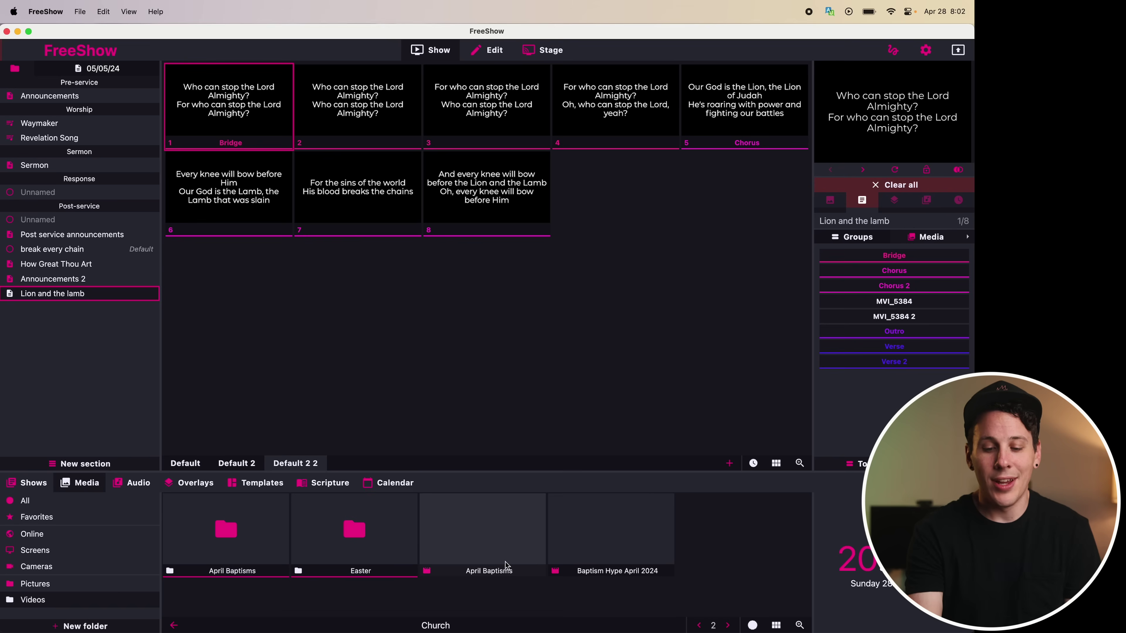
{"action": "left_click", "coordinate": [376, 540]}
Add video MVI_5384 as a new slide and as the background of all eight lyric slides
{"action": "left_click_drag", "start_coordinate": [614, 515], "coordinate": [616, 209]}
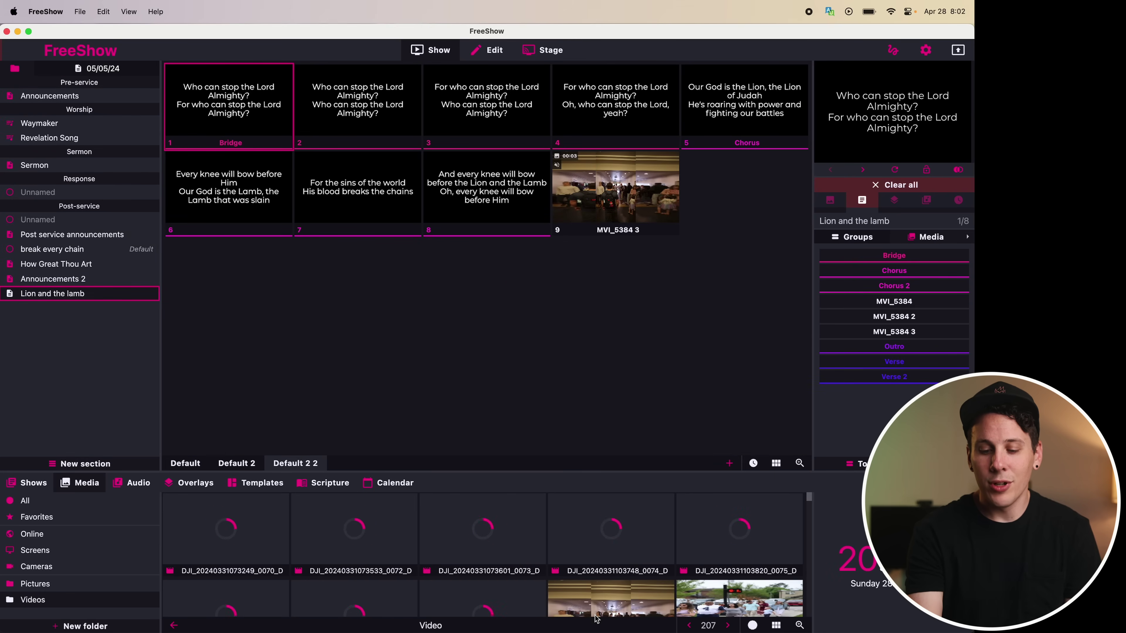
{"action": "left_click_drag", "start_coordinate": [596, 618], "coordinate": [229, 111]}
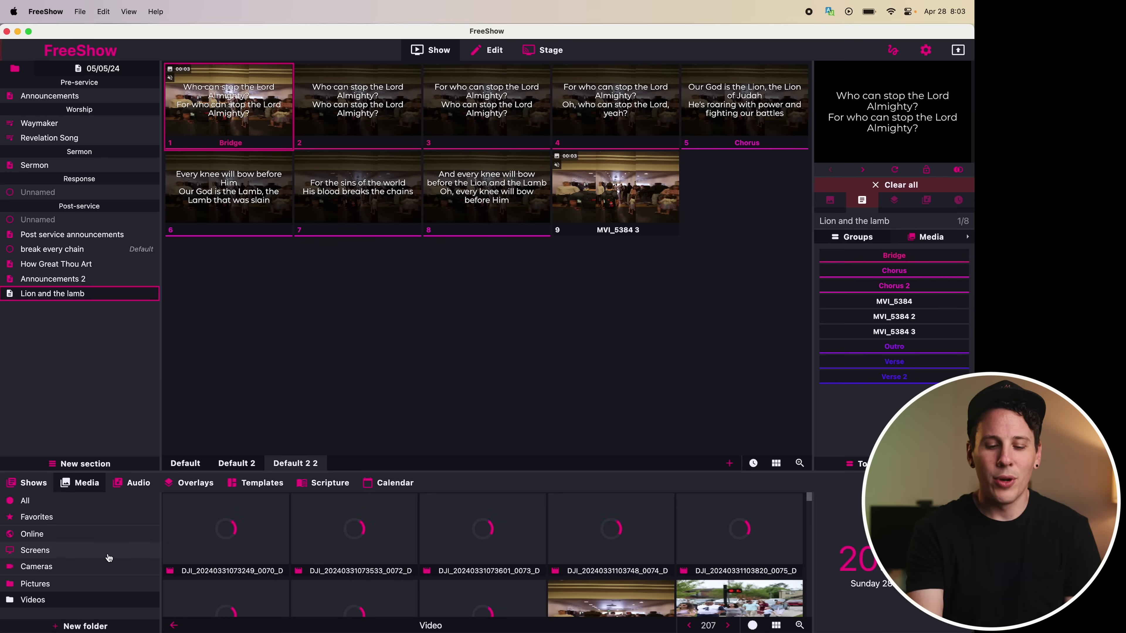
{"action": "left_click", "coordinate": [88, 567]}
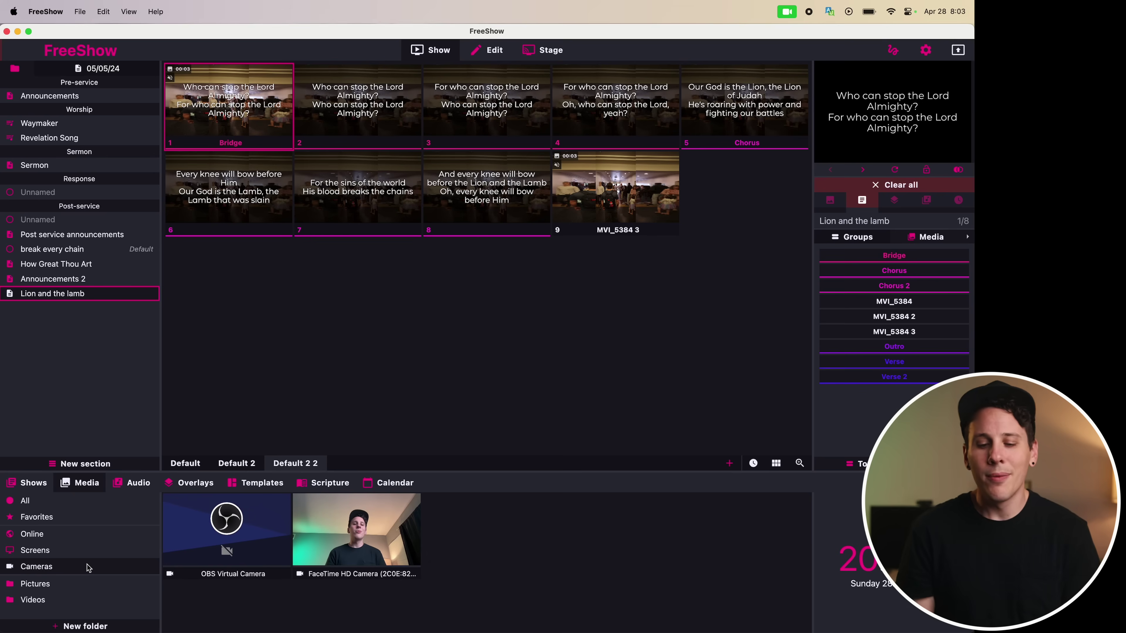
Look at the Screens capture sources, then list the Online videos, such as The Chosen Trailer
{"action": "left_click", "coordinate": [69, 555]}
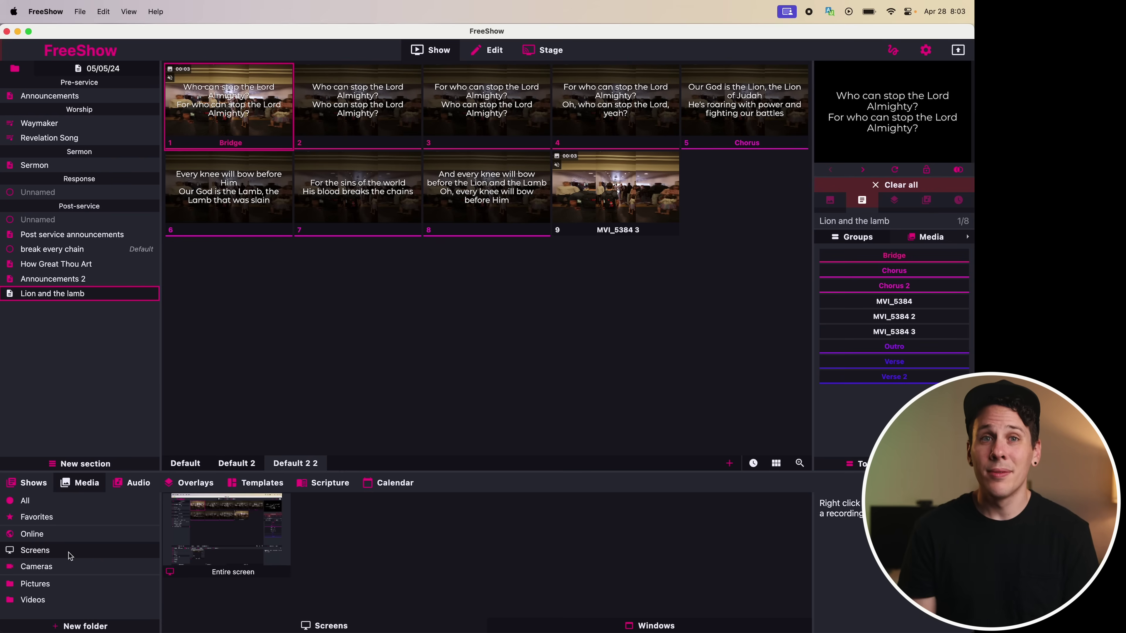
{"action": "left_click", "coordinate": [54, 540]}
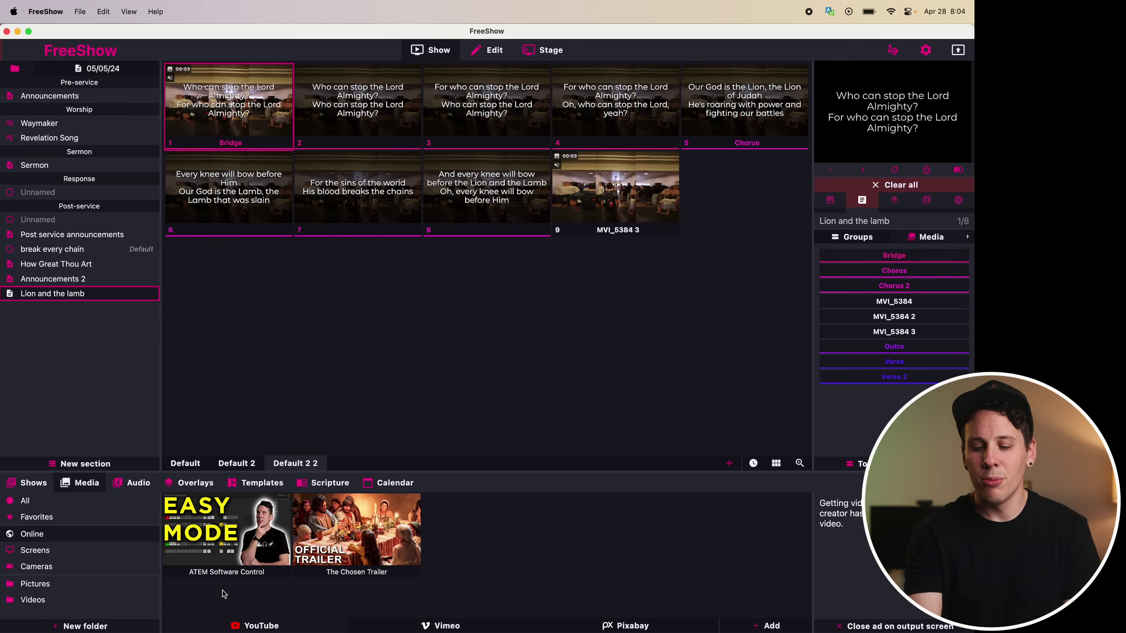
{"action": "left_click", "coordinate": [772, 626]}
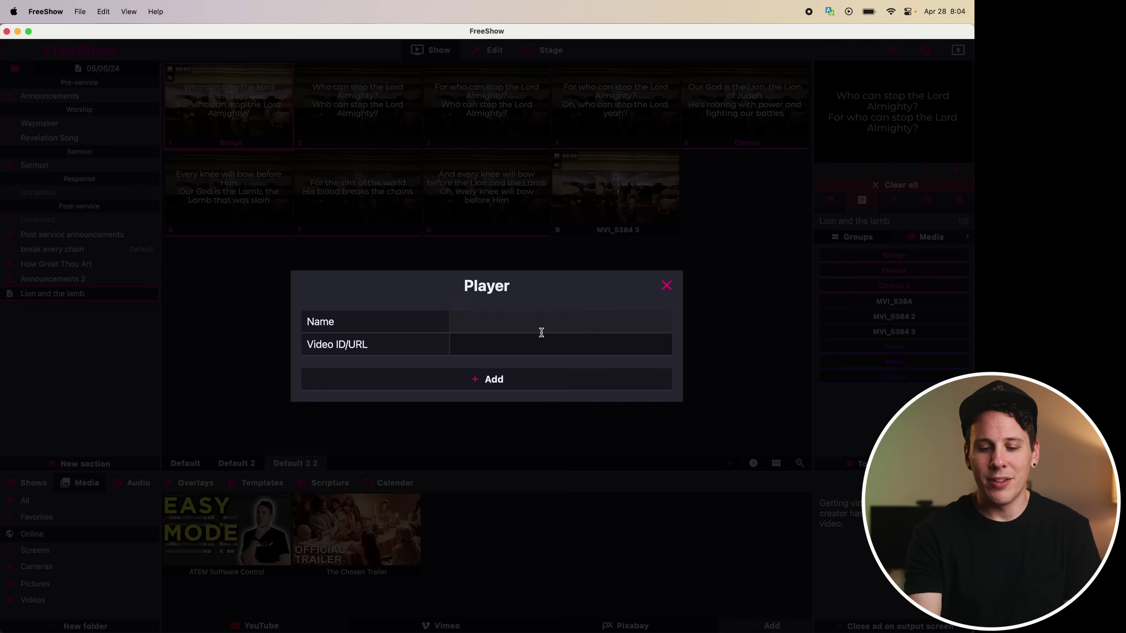
{"action": "left_click", "coordinate": [670, 286]}
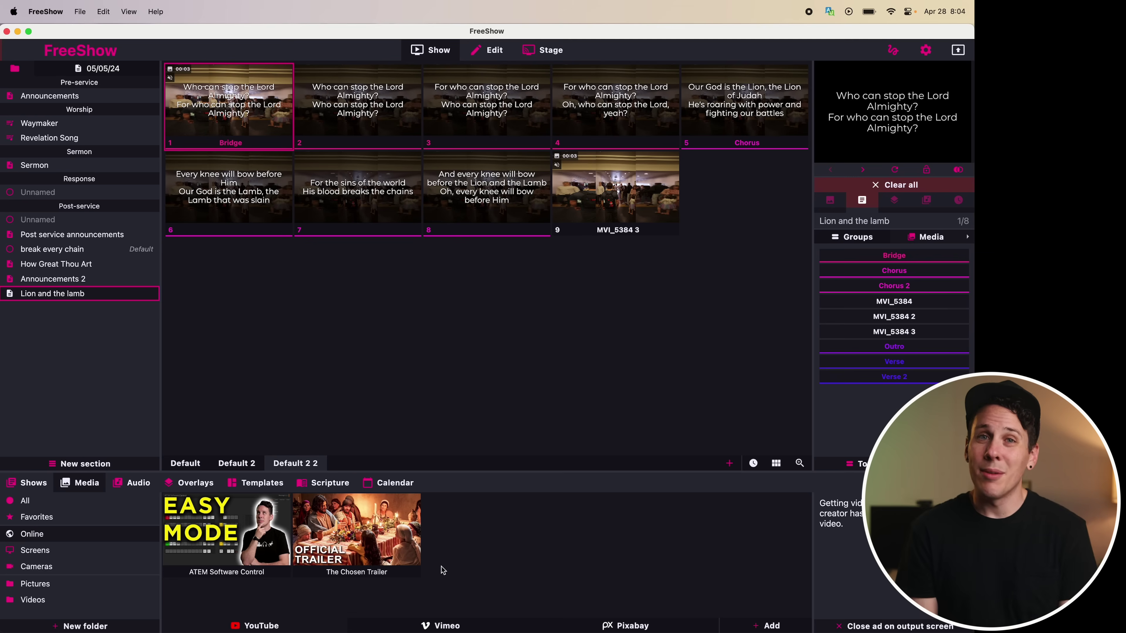
{"action": "left_click", "coordinate": [609, 625]}
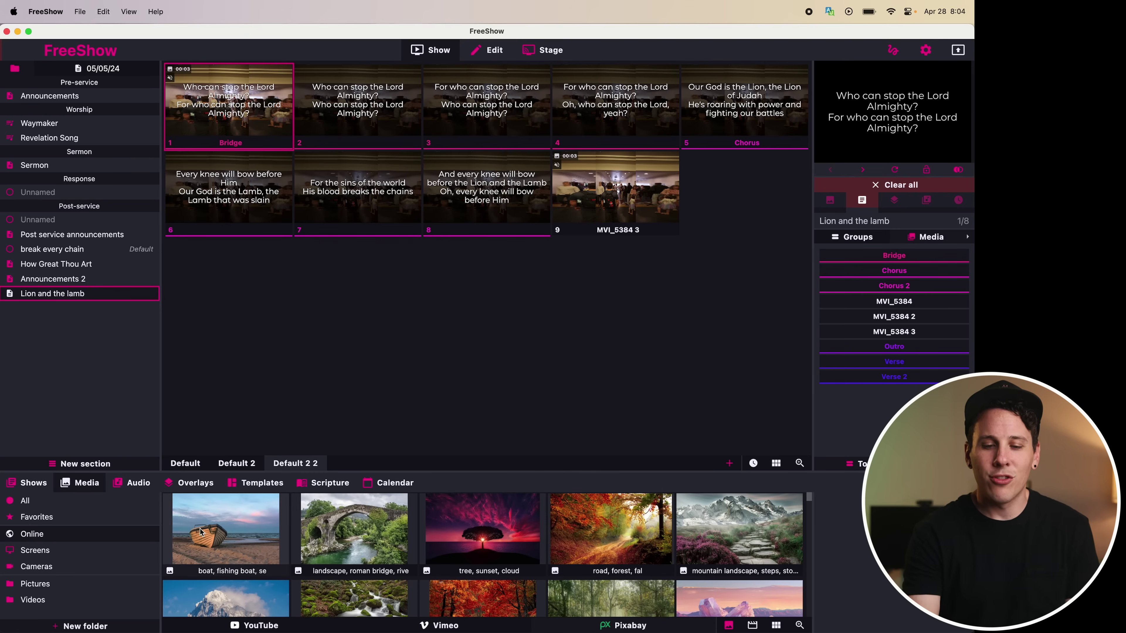
Set the boat photo as the slides' background, then replace it with the online sunset video
{"action": "left_click_drag", "start_coordinate": [200, 531], "coordinate": [208, 107]}
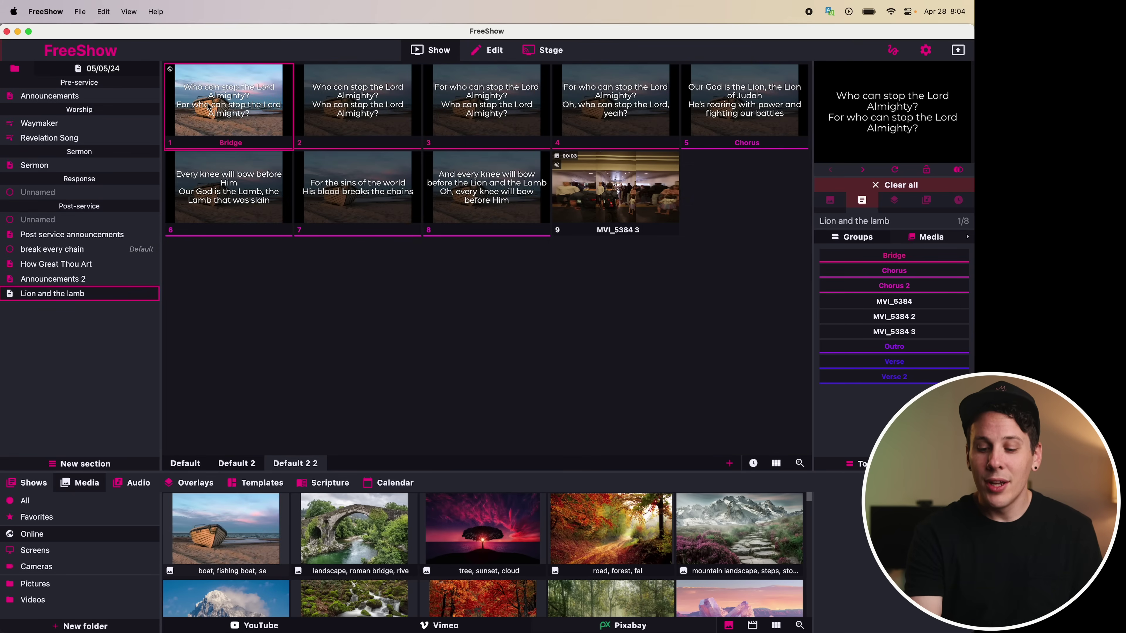
{"action": "left_click", "coordinate": [752, 625]}
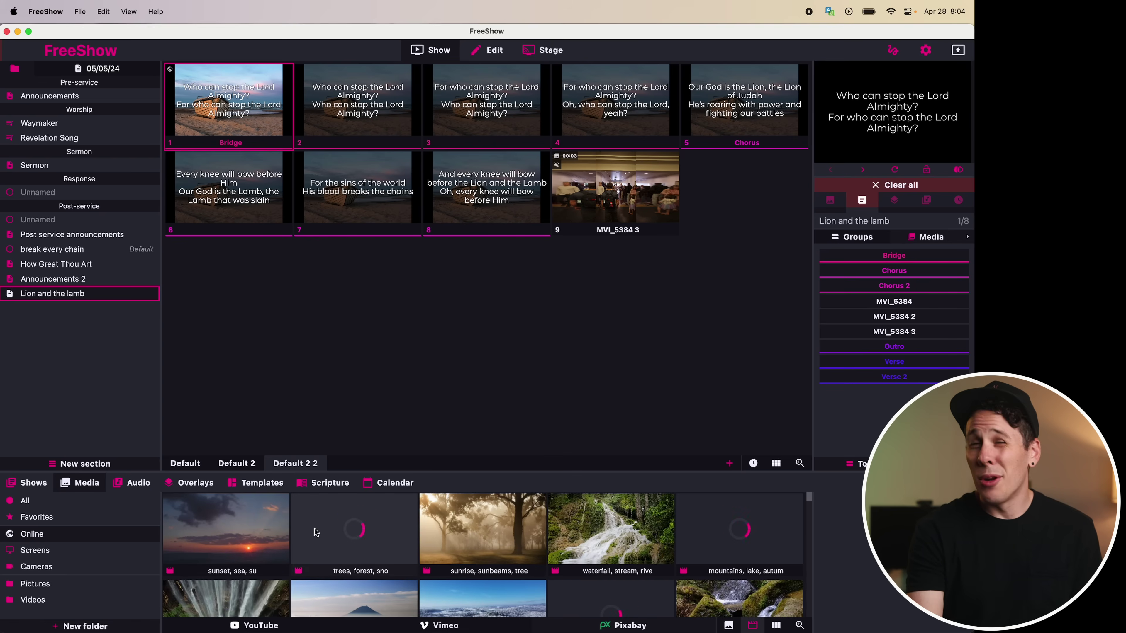
{"action": "left_click_drag", "start_coordinate": [230, 540], "coordinate": [217, 119]}
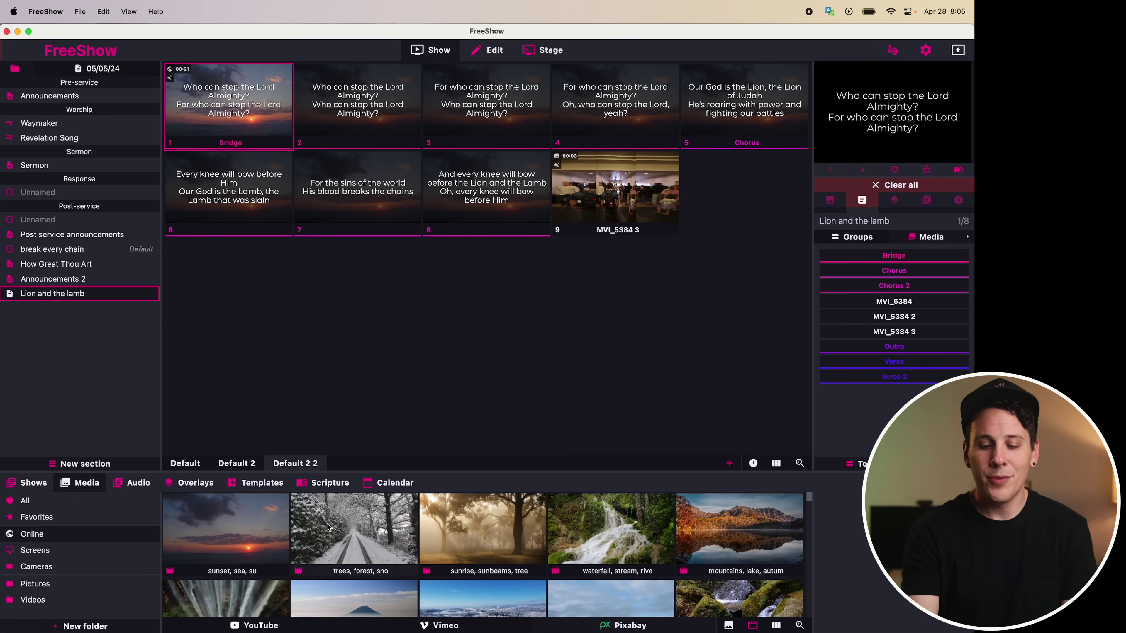
Show Numbers 3:3 from the Berean Study Bible on the output
{"action": "left_click", "coordinate": [326, 483]}
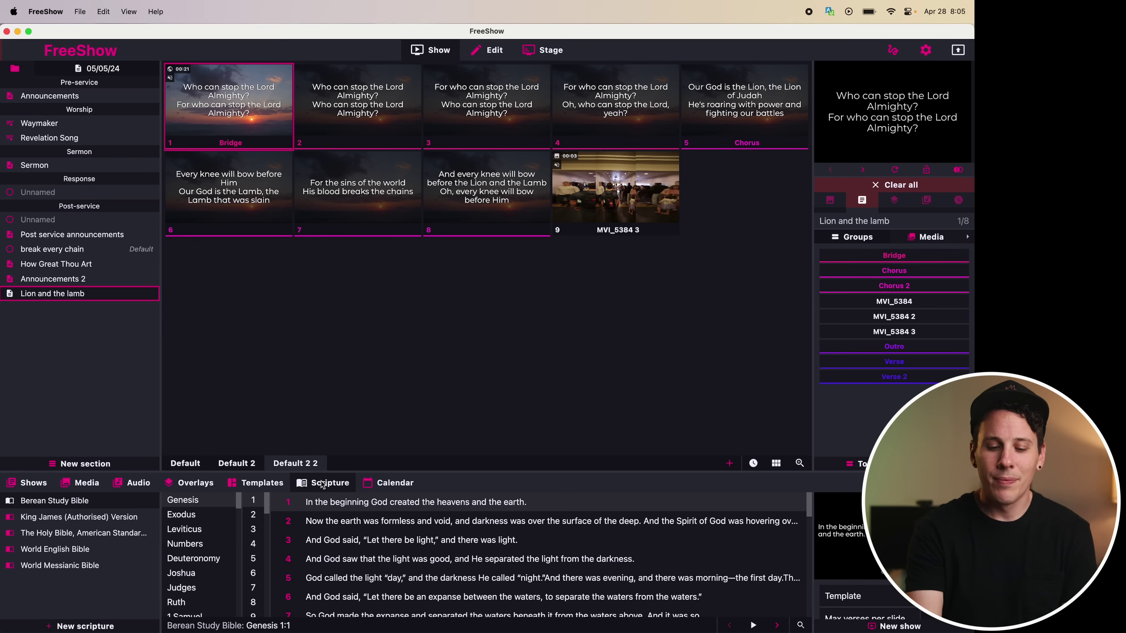
{"action": "left_click", "coordinate": [185, 544]}
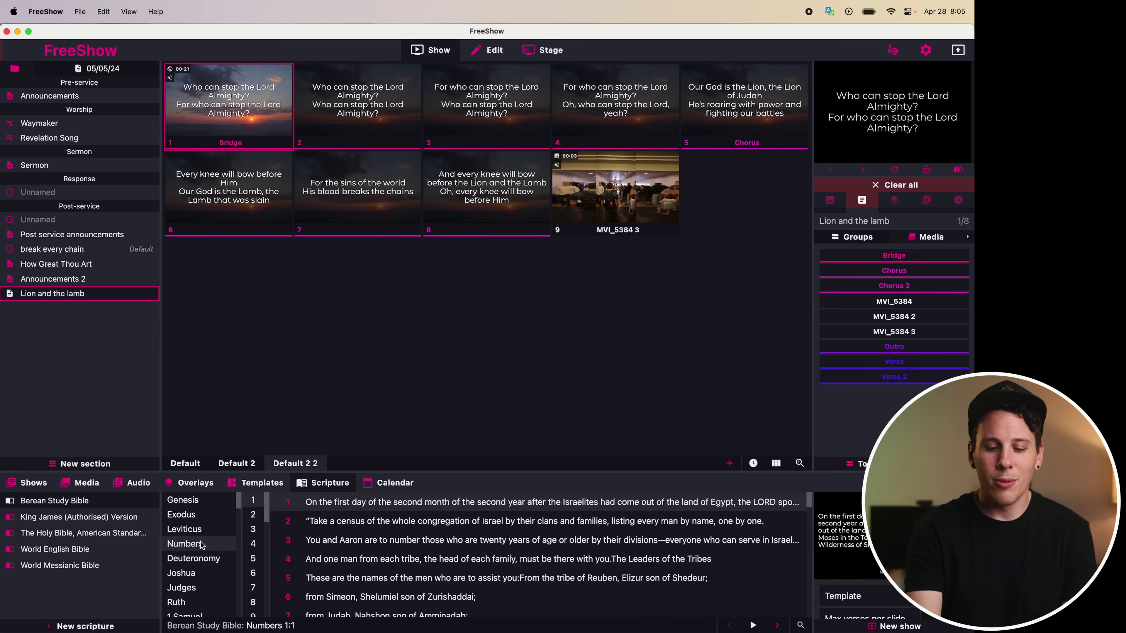
{"action": "left_click", "coordinate": [254, 531]}
{"action": "left_click", "coordinate": [347, 534]}
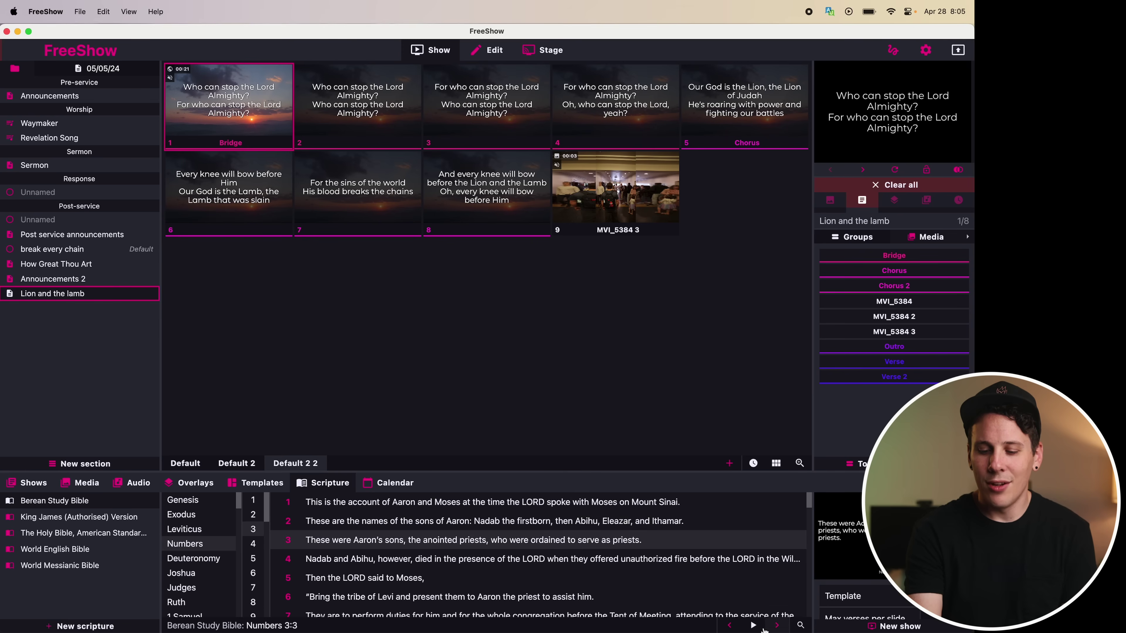
{"action": "left_click", "coordinate": [753, 626]}
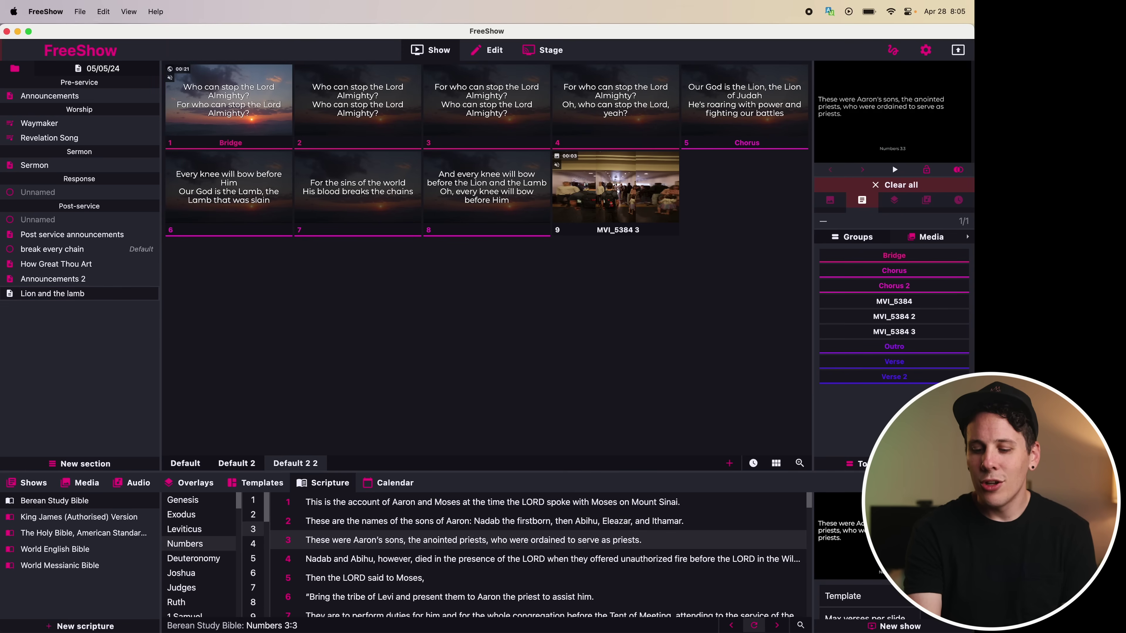
{"action": "scroll", "coordinate": [860, 554], "scroll_direction": "down", "scroll_amount": 3}
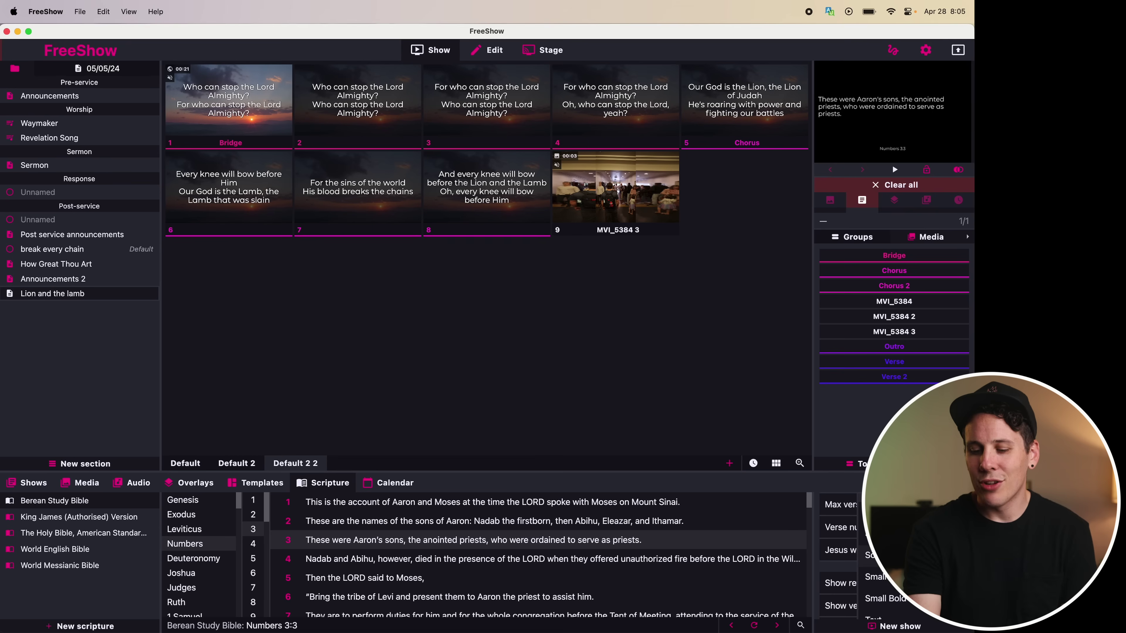
Display the verse reference below the text and advance the output to Numbers 3:5
{"action": "left_click", "coordinate": [753, 625]}
{"action": "left_click", "coordinate": [777, 626]}
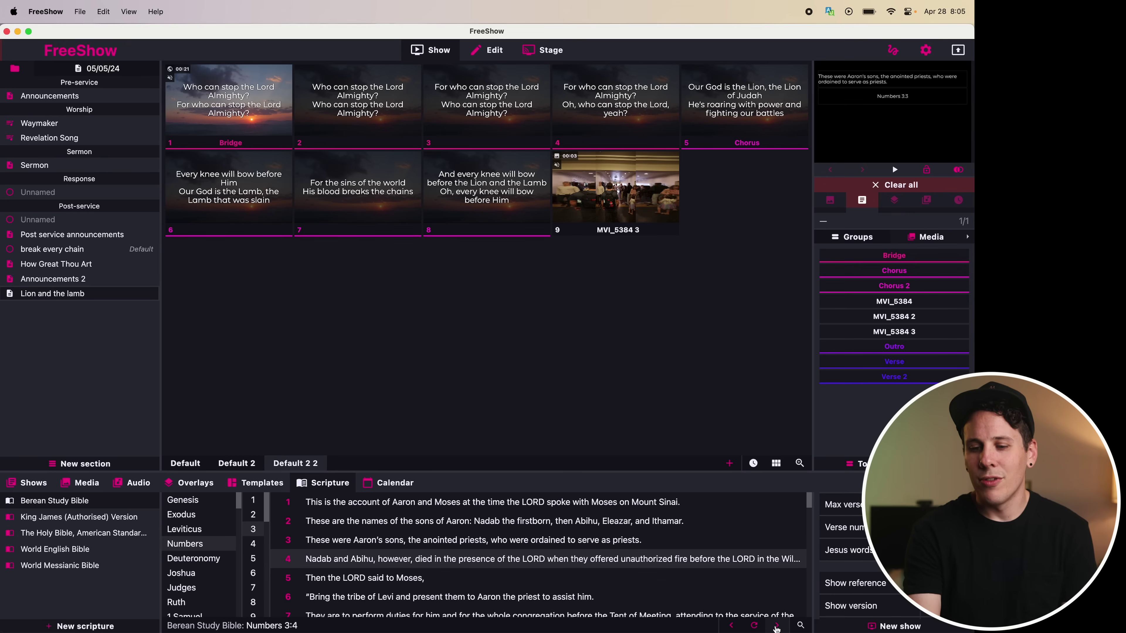
{"action": "left_click", "coordinate": [777, 625]}
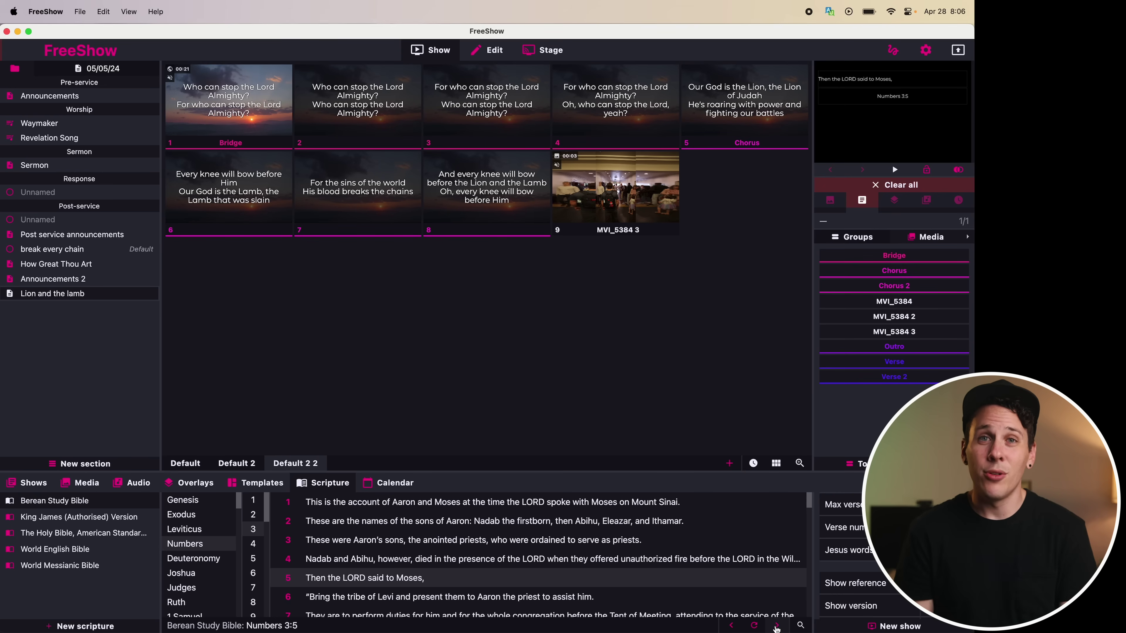
{"action": "left_click", "coordinate": [198, 486]}
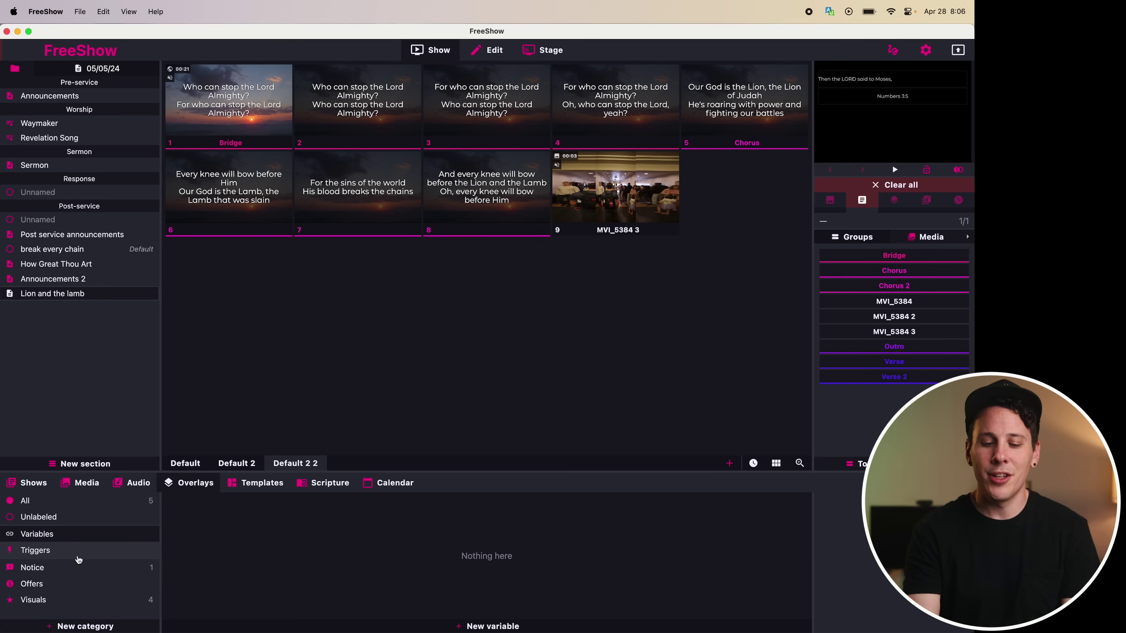
Show the April 2024 events calendar, then open the FreeShow documentation in Chrome
{"action": "left_click", "coordinate": [393, 483]}
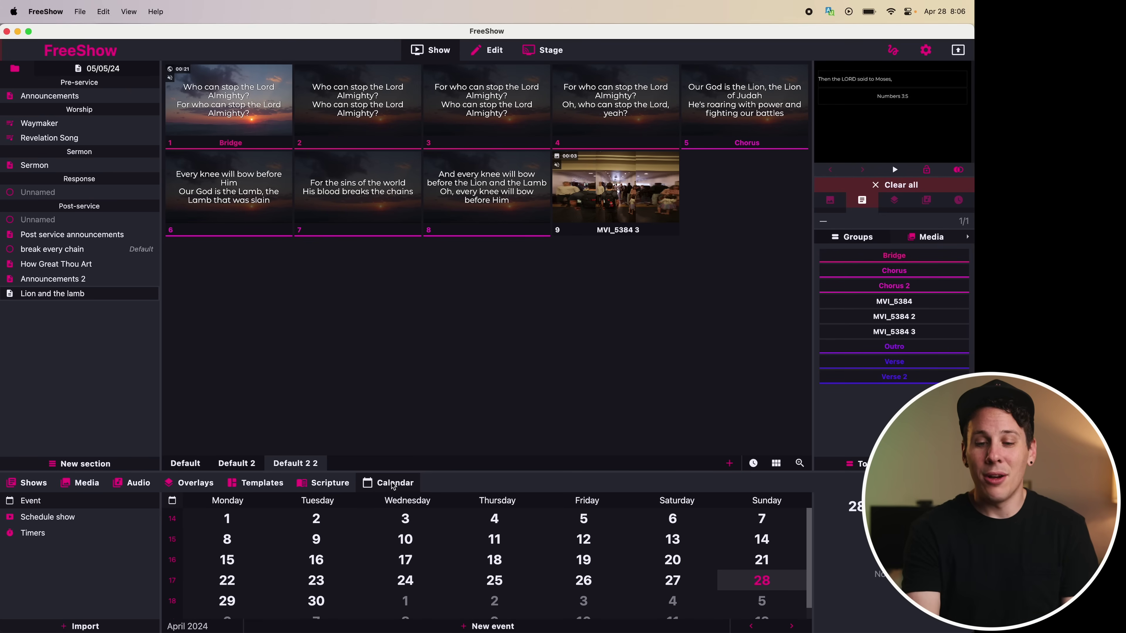
{"action": "key", "text": "ctrl+Right"}
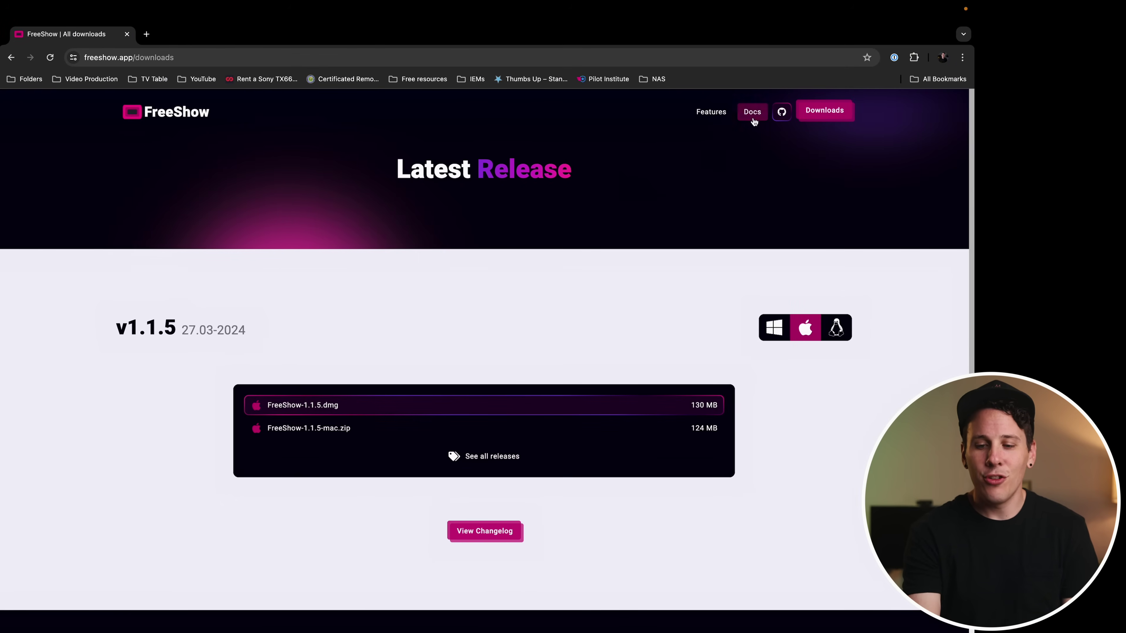
{"action": "left_click", "coordinate": [752, 112]}
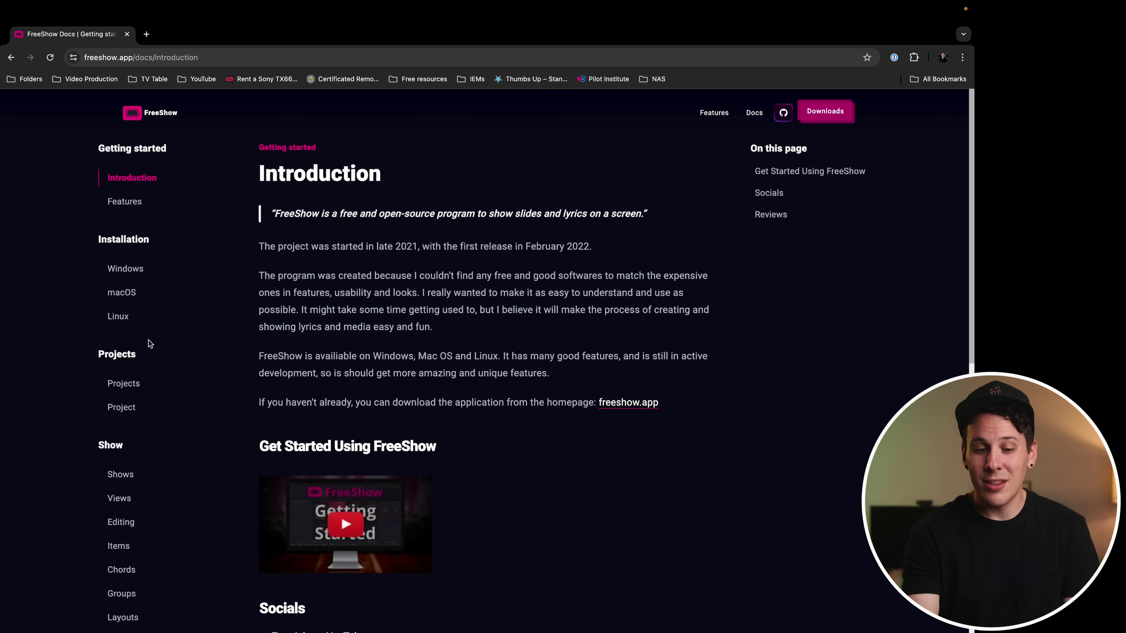
Read the Templates and Calendar documentation pages, then return to the FreeShow app
{"action": "scroll", "coordinate": [126, 316], "scroll_direction": "down", "scroll_amount": 10}
{"action": "scroll", "coordinate": [126, 316], "scroll_direction": "down", "scroll_amount": 3}
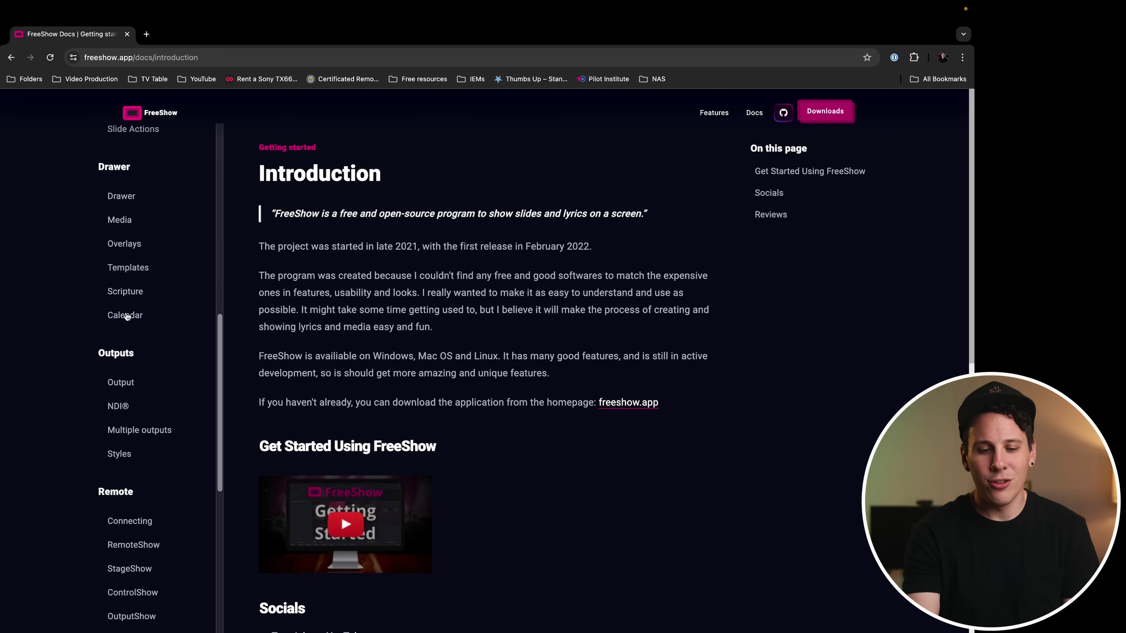
{"action": "left_click", "coordinate": [127, 266]}
{"action": "left_click", "coordinate": [128, 314]}
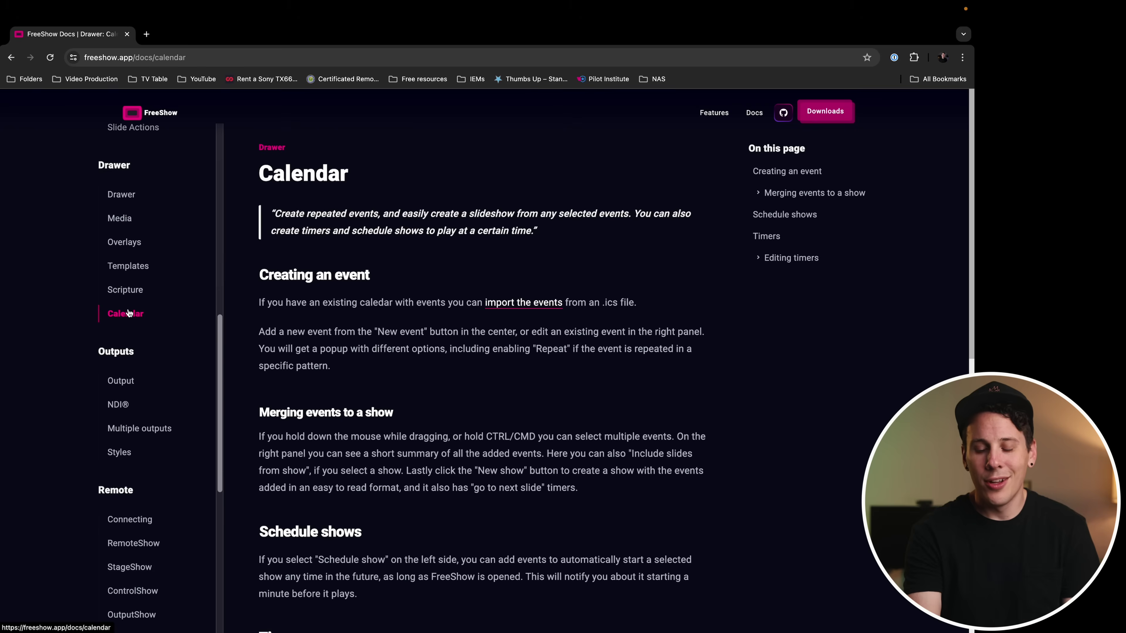
{"action": "scroll", "coordinate": [460, 363], "scroll_direction": "down", "scroll_amount": 7}
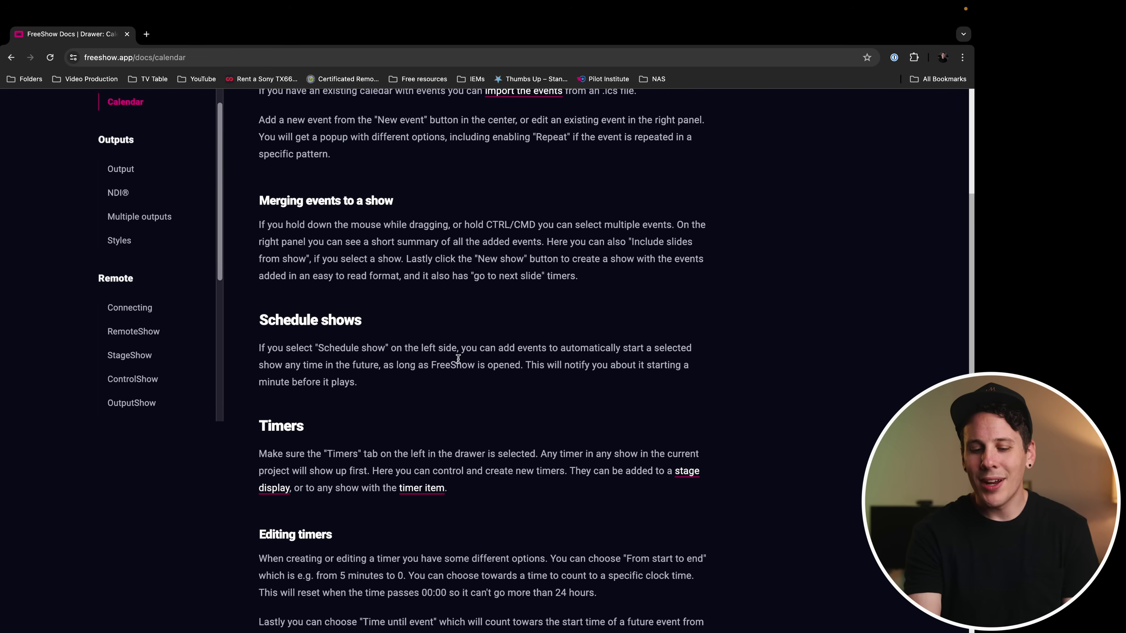
{"action": "key", "text": "ctrl+Left"}
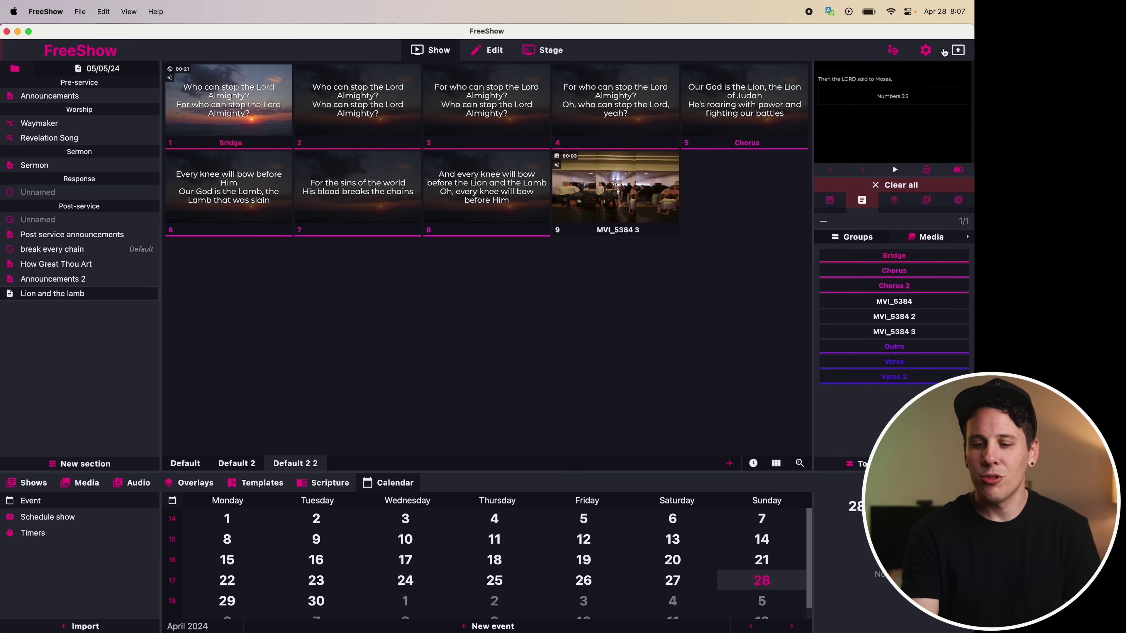
Open the Outputs settings and check the Use style options, leaving the style unset
{"action": "left_click", "coordinate": [925, 51]}
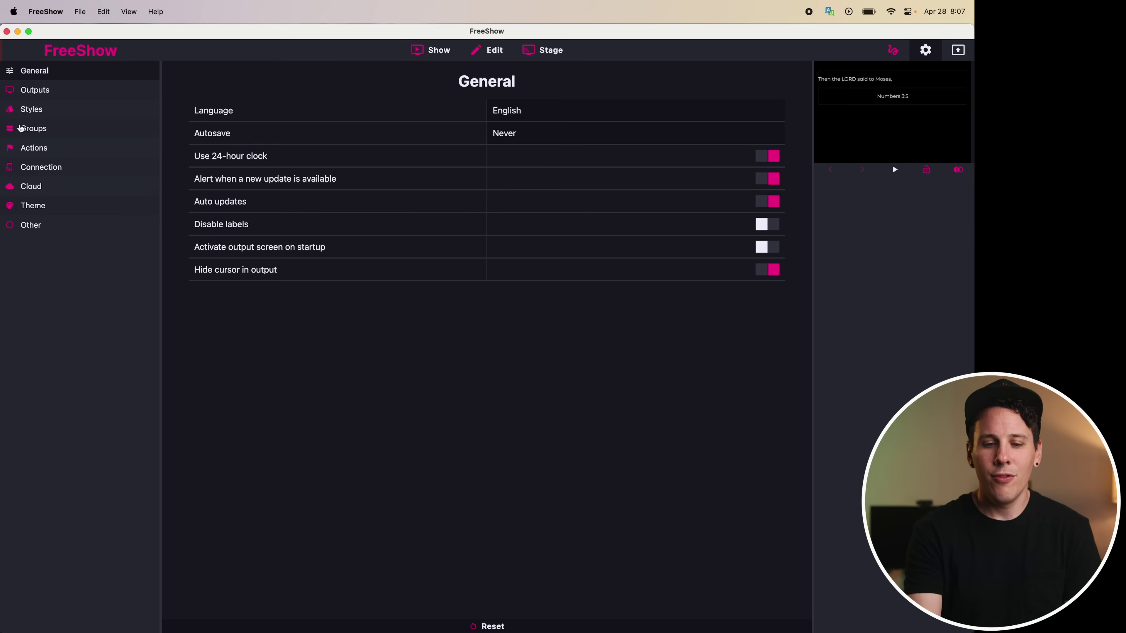
{"action": "left_click", "coordinate": [42, 96]}
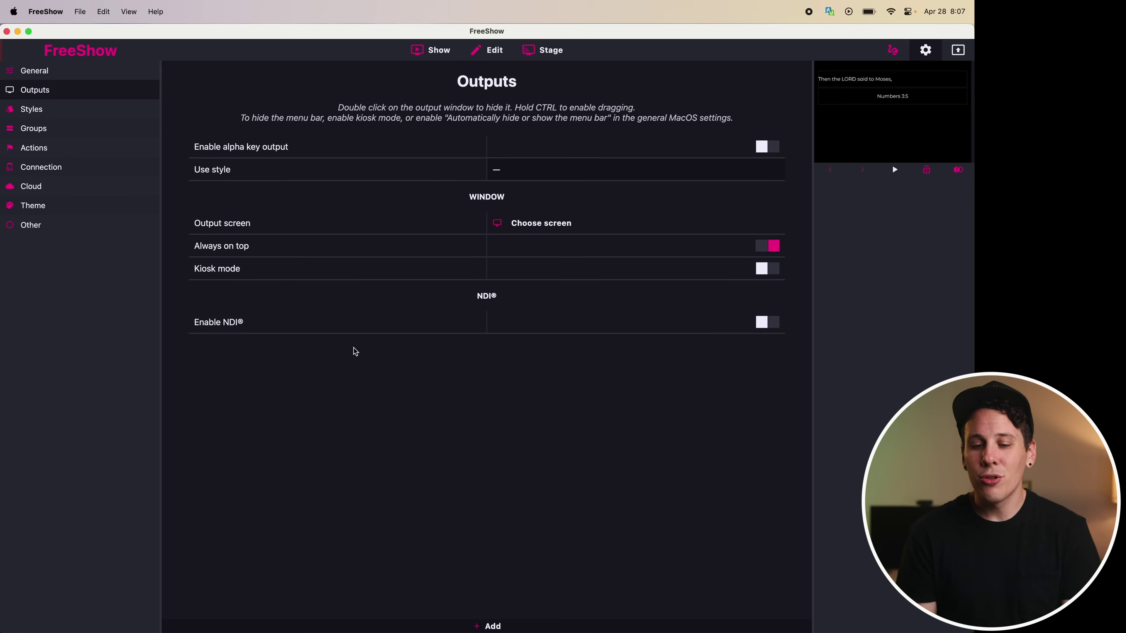
{"action": "left_click", "coordinate": [504, 172]}
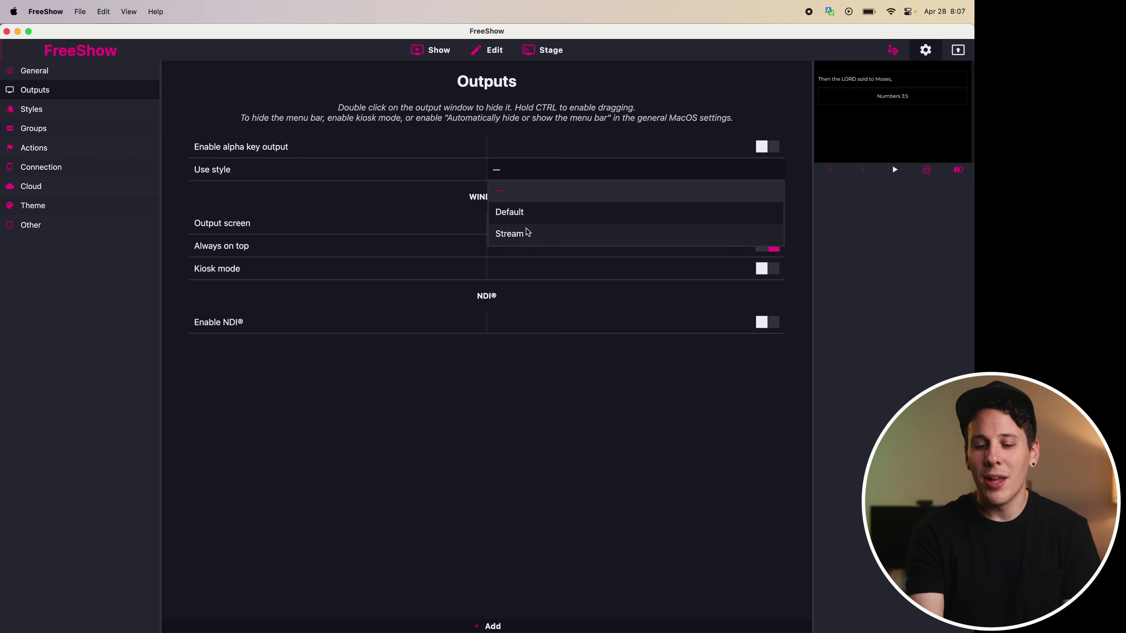
{"action": "left_click", "coordinate": [527, 485]}
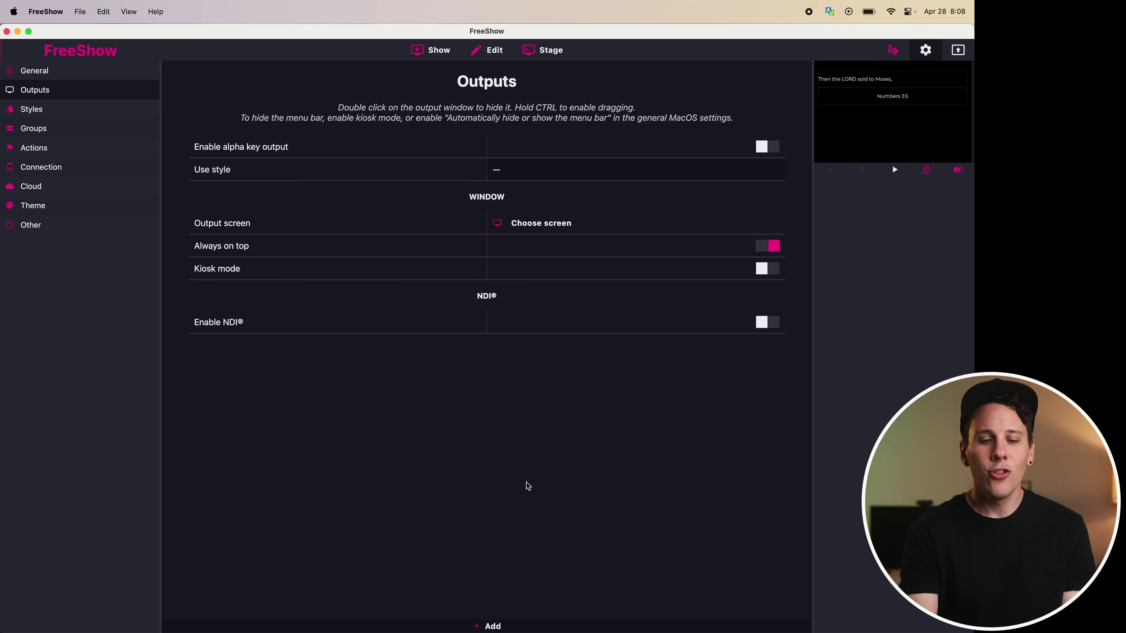
{"action": "left_click", "coordinate": [51, 150]}
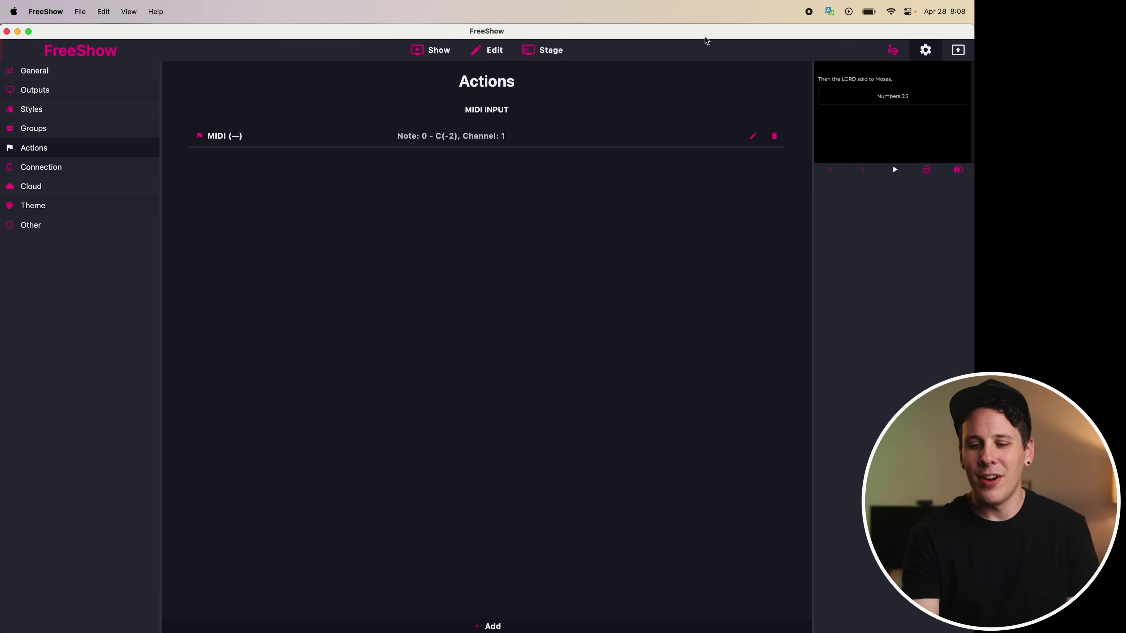
Review the MIDI input action's Start action list and close it unchanged
{"action": "left_click", "coordinate": [748, 136]}
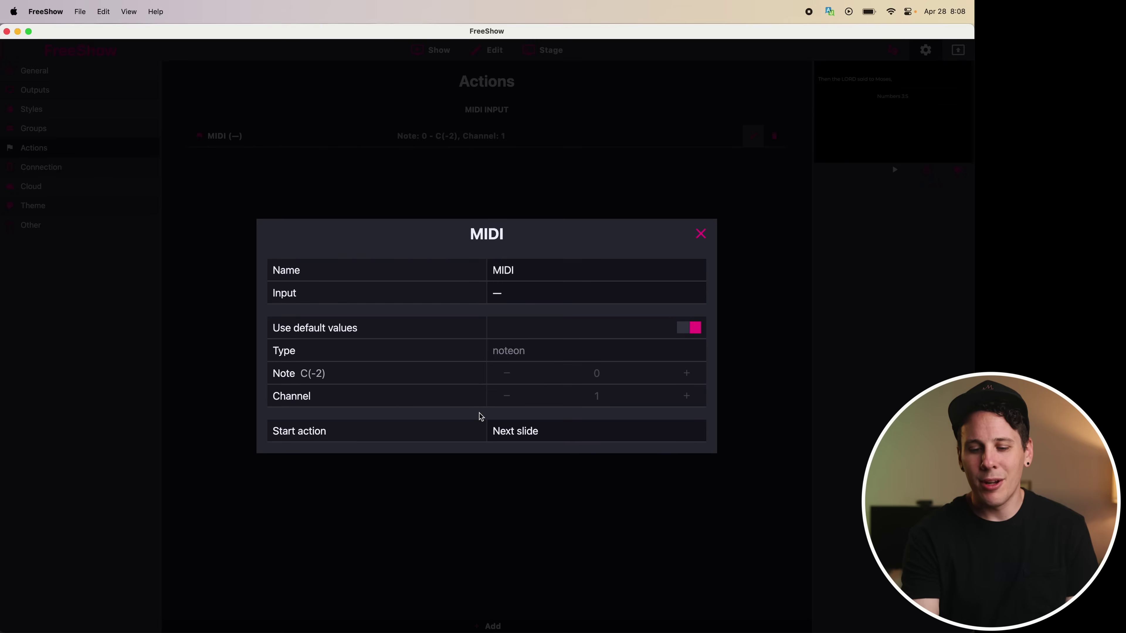
{"action": "left_click", "coordinate": [516, 429]}
{"action": "scroll", "coordinate": [588, 440], "scroll_direction": "down", "scroll_amount": 3}
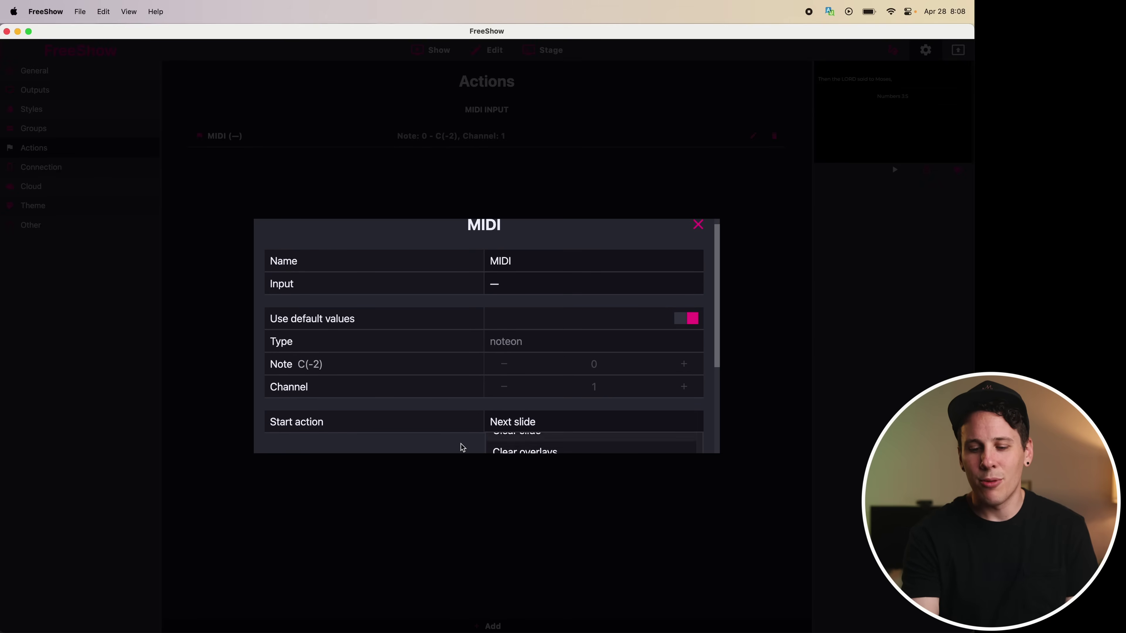
{"action": "scroll", "coordinate": [461, 447], "scroll_direction": "down", "scroll_amount": 5}
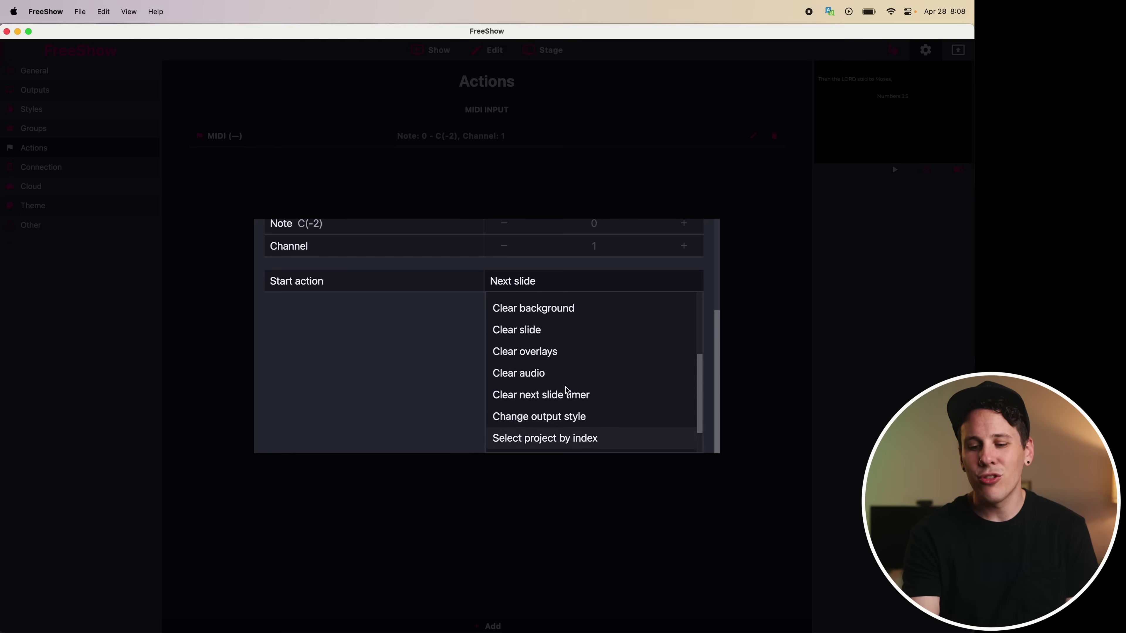
{"action": "scroll", "coordinate": [565, 387], "scroll_direction": "up", "scroll_amount": 10}
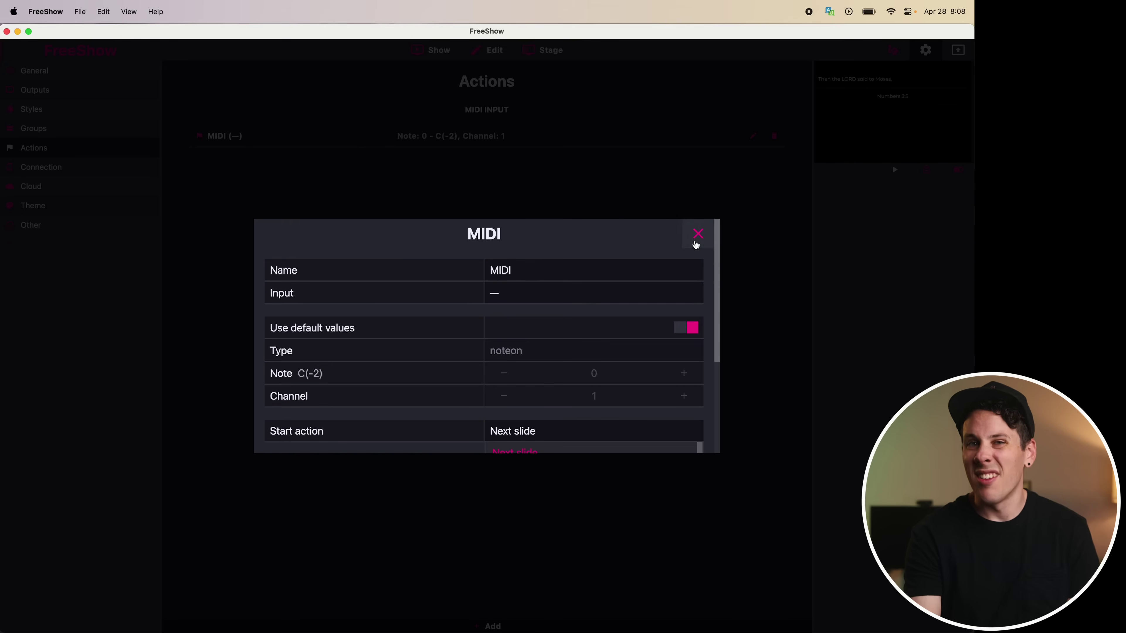
{"action": "left_click", "coordinate": [697, 235]}
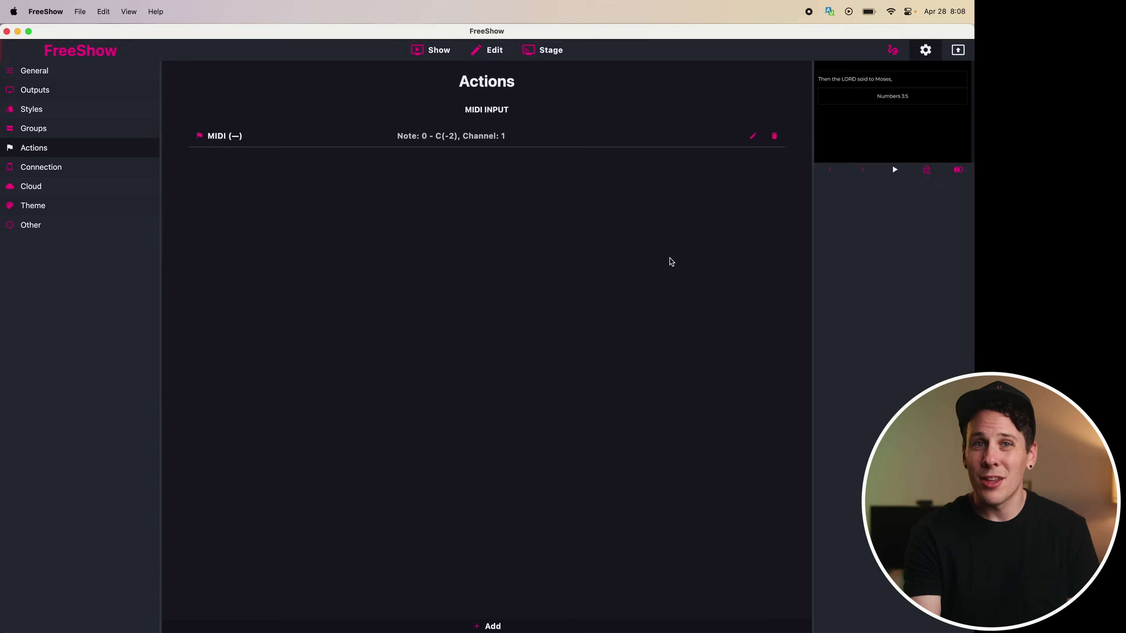
{"action": "left_click", "coordinate": [27, 205]}
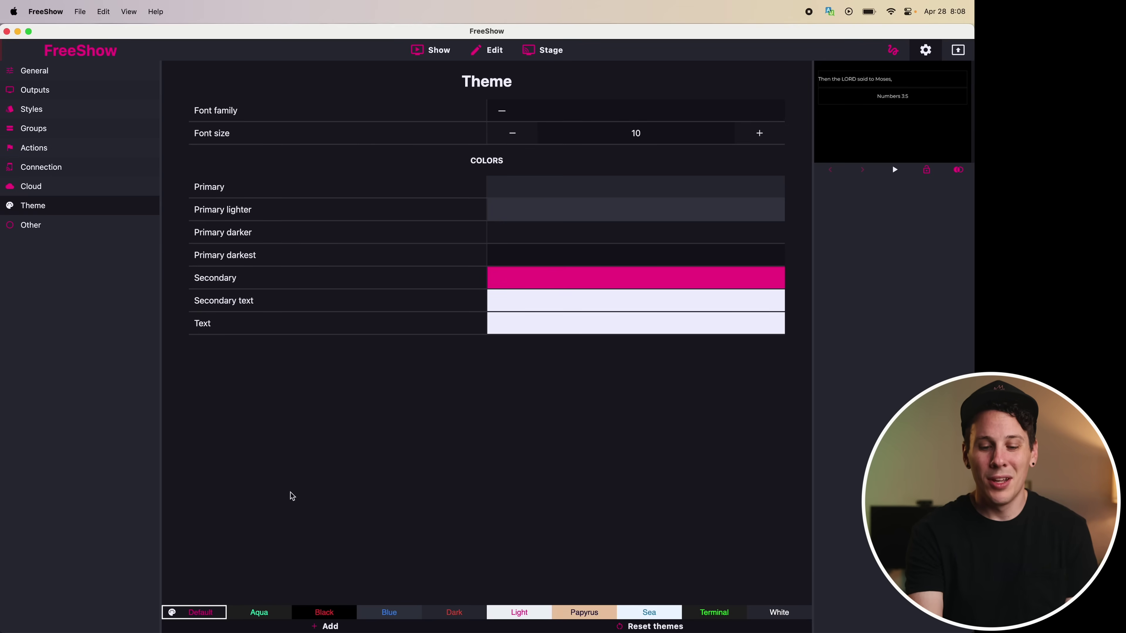
Try the Light theme preset and settle on the Aqua colour theme
{"action": "left_click", "coordinate": [261, 617]}
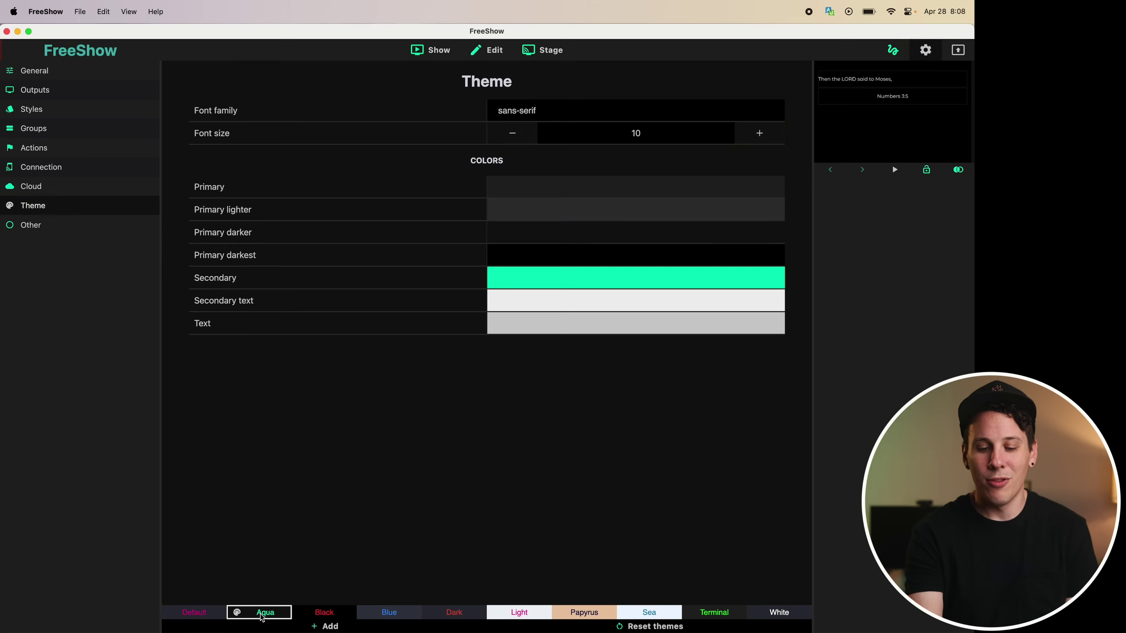
{"action": "left_click", "coordinate": [523, 616]}
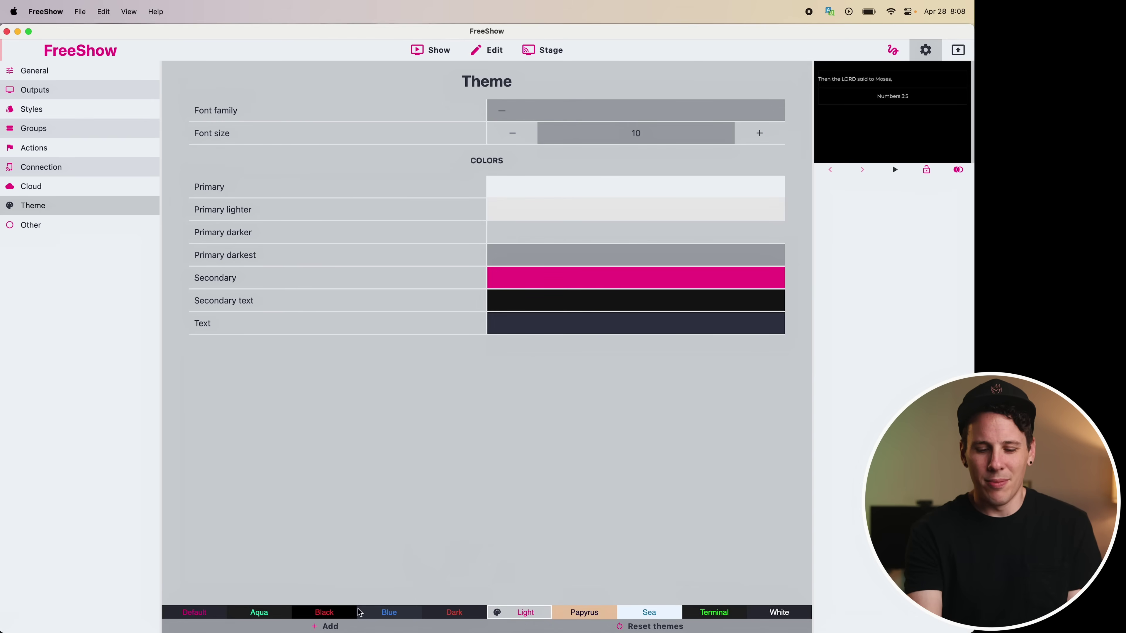
{"action": "left_click", "coordinate": [286, 614]}
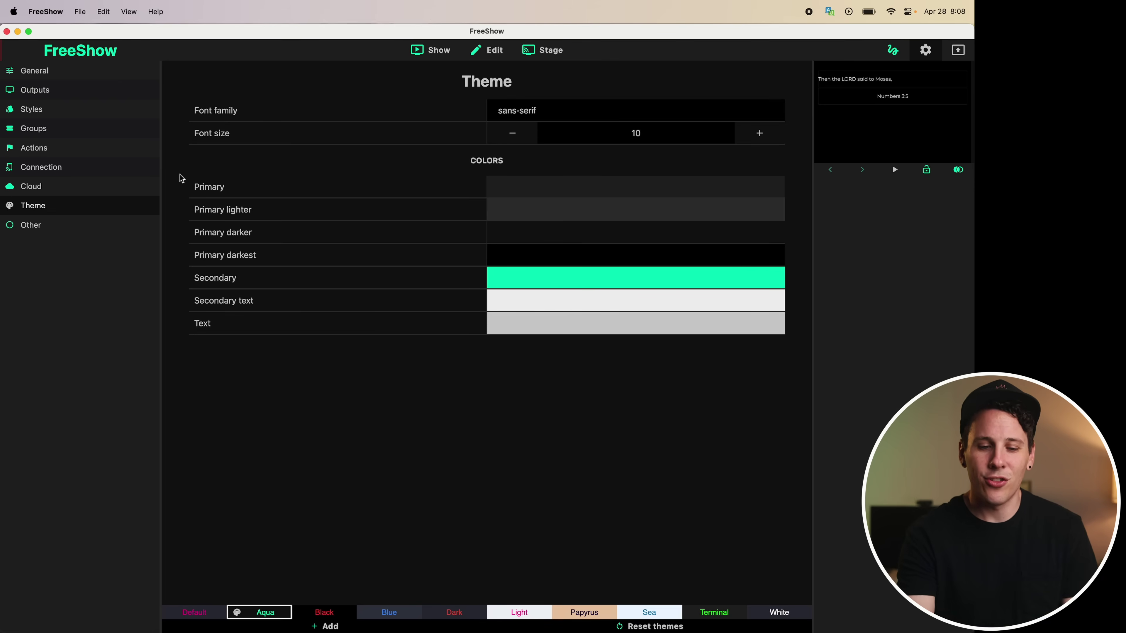
{"action": "left_click", "coordinate": [103, 166]}
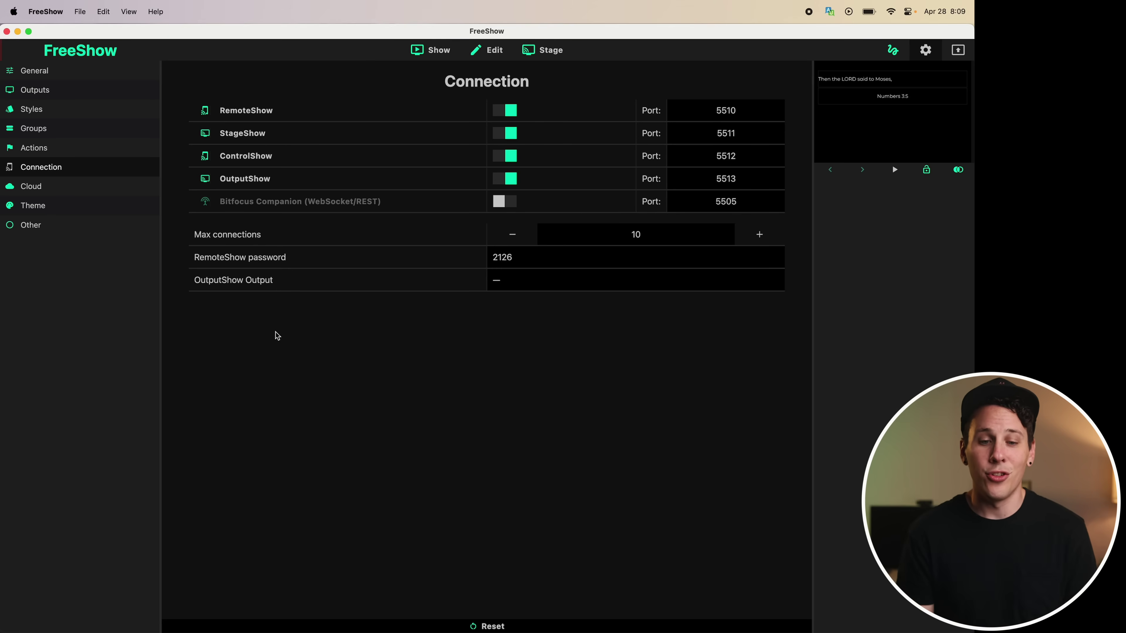
Log in to the RemoteShow browser remote with its password and open Revelation Song's slides
{"action": "left_click", "coordinate": [249, 111]}
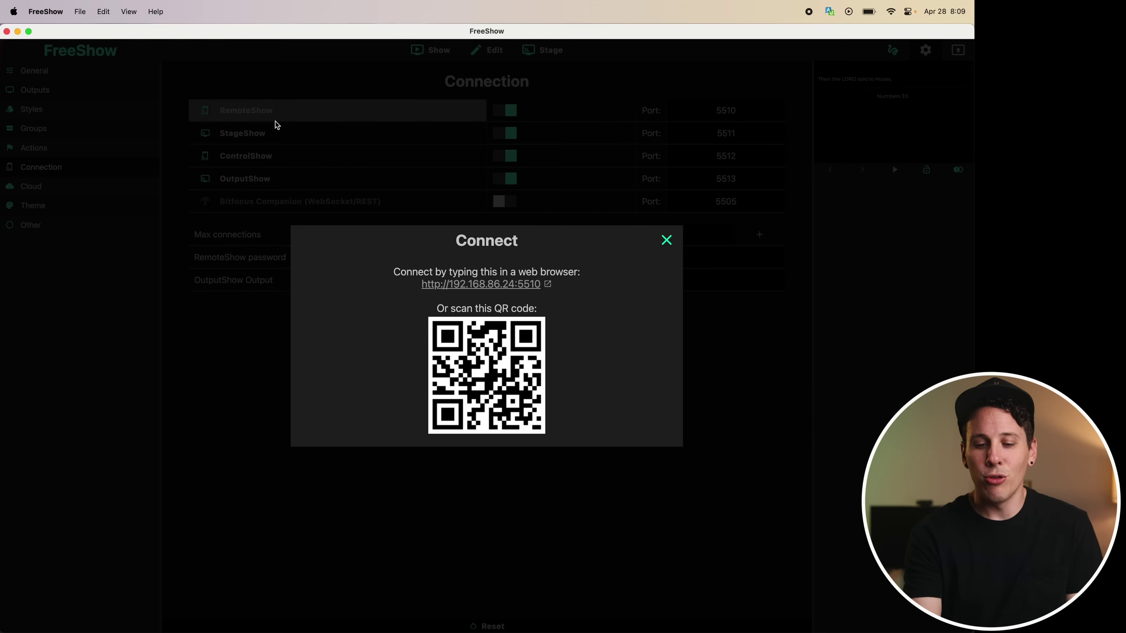
{"action": "left_click", "coordinate": [499, 285]}
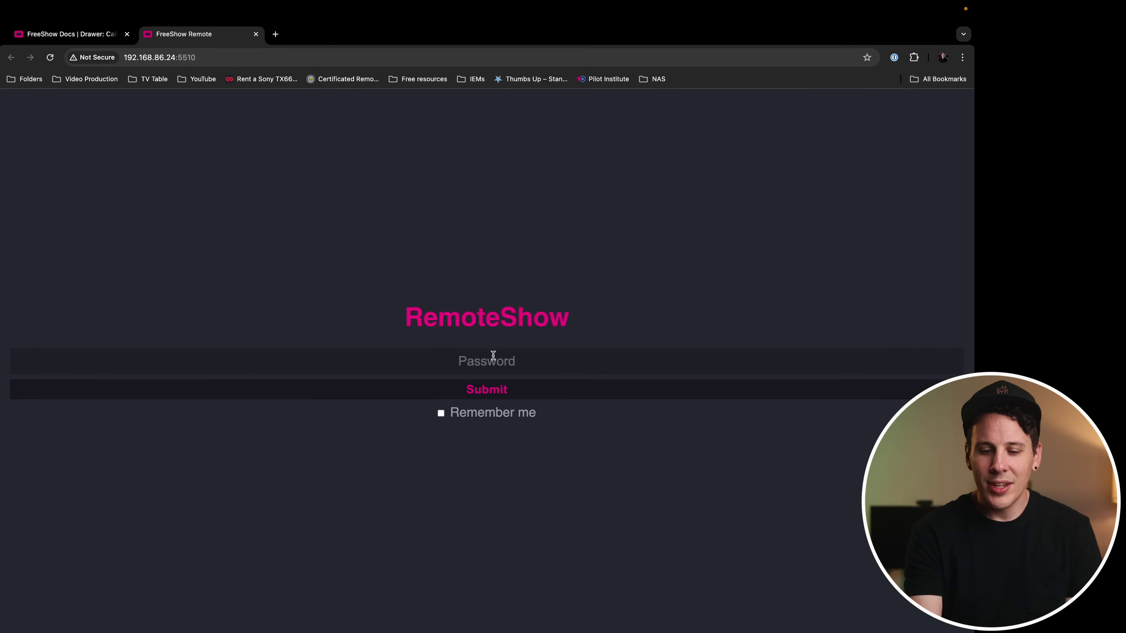
{"action": "left_click", "coordinate": [492, 359]}
{"action": "type", "text": "1234"}
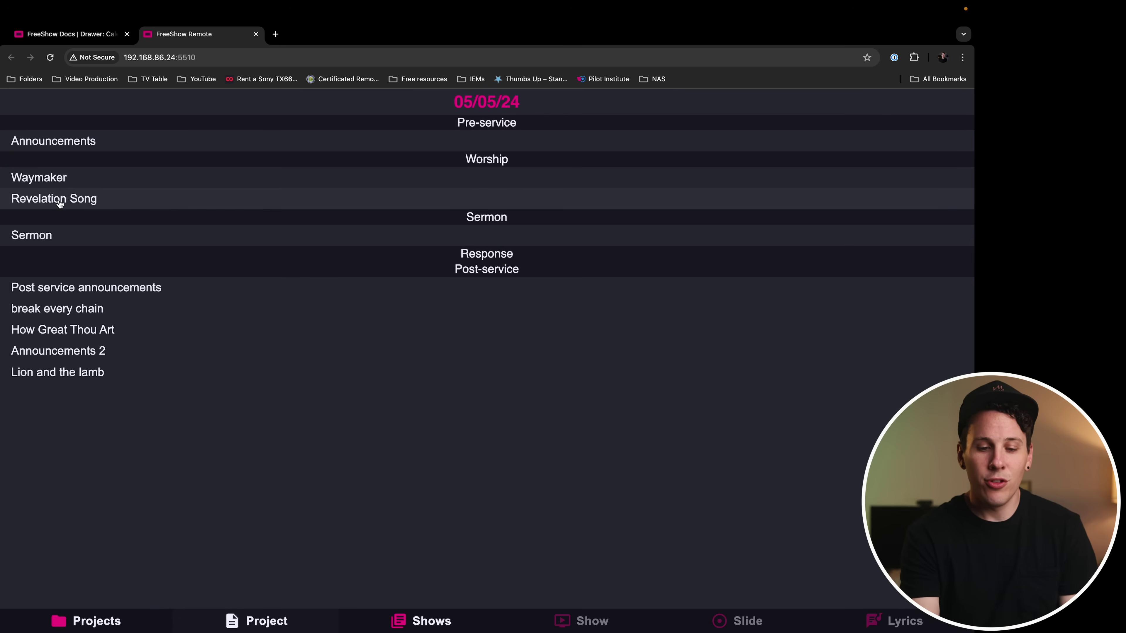
{"action": "left_click", "coordinate": [66, 202]}
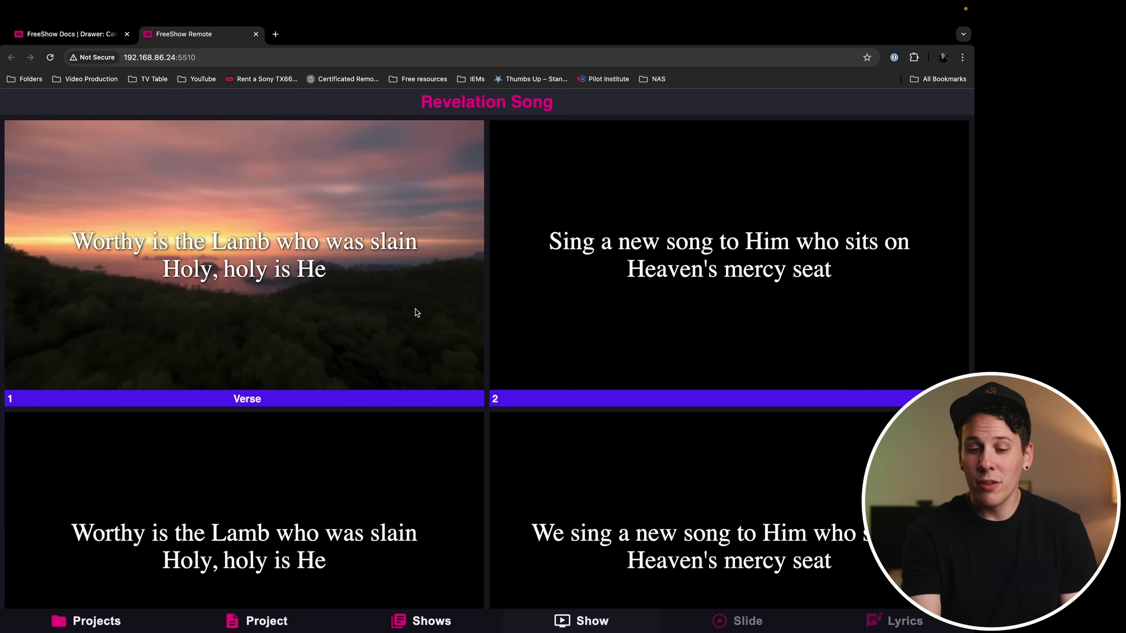
{"action": "scroll", "coordinate": [626, 315], "scroll_direction": "down", "scroll_amount": 7}
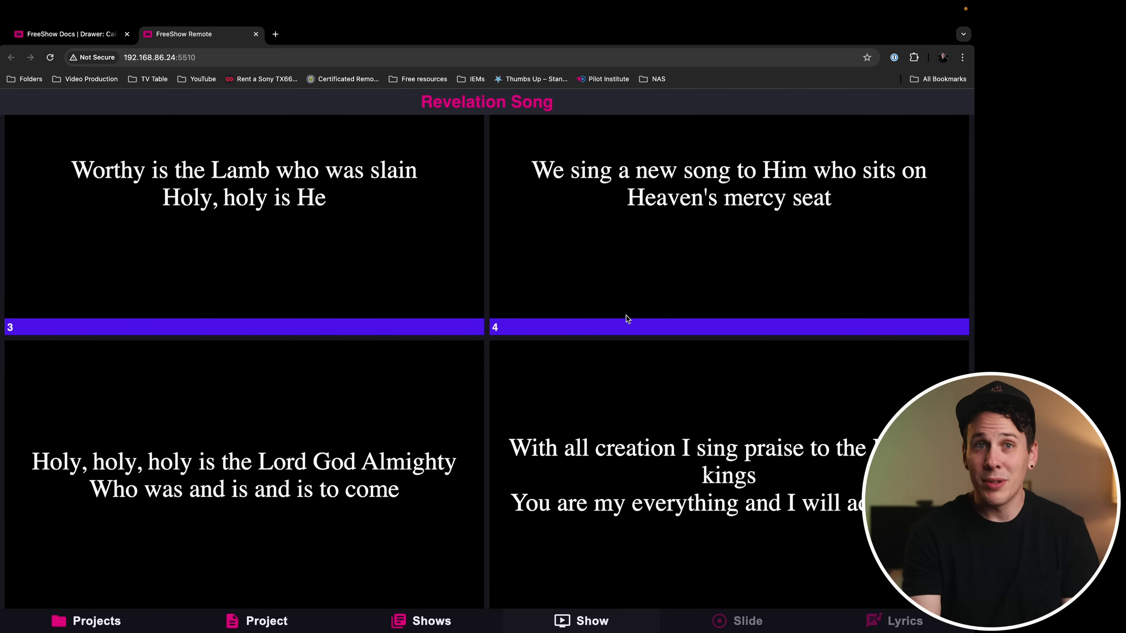
{"action": "key", "text": "ctrl+Left"}
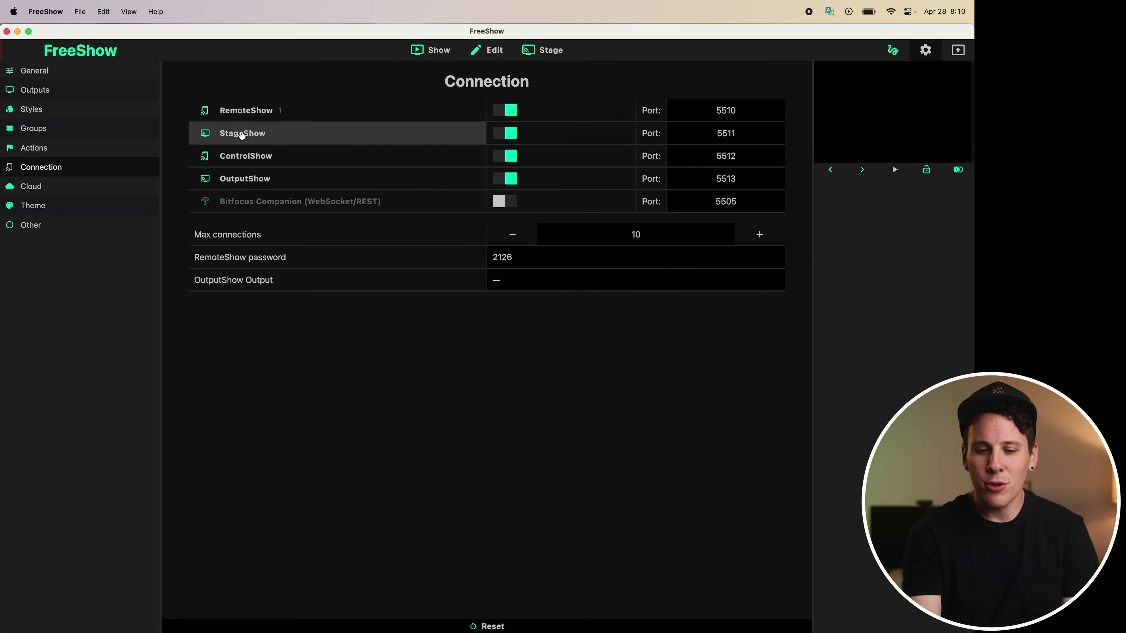
Open the StageShow display in the browser and send Revelation Song's slide 4 live from the remote to view it there
{"action": "left_click", "coordinate": [242, 136]}
{"action": "left_click", "coordinate": [503, 284]}
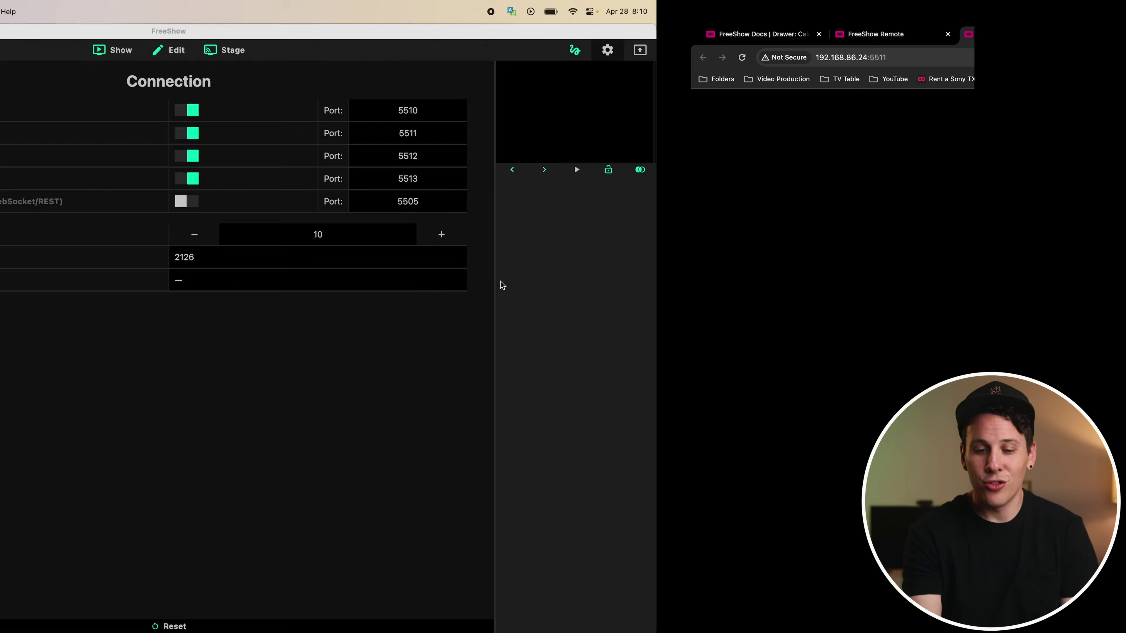
{"action": "left_click", "coordinate": [201, 36]}
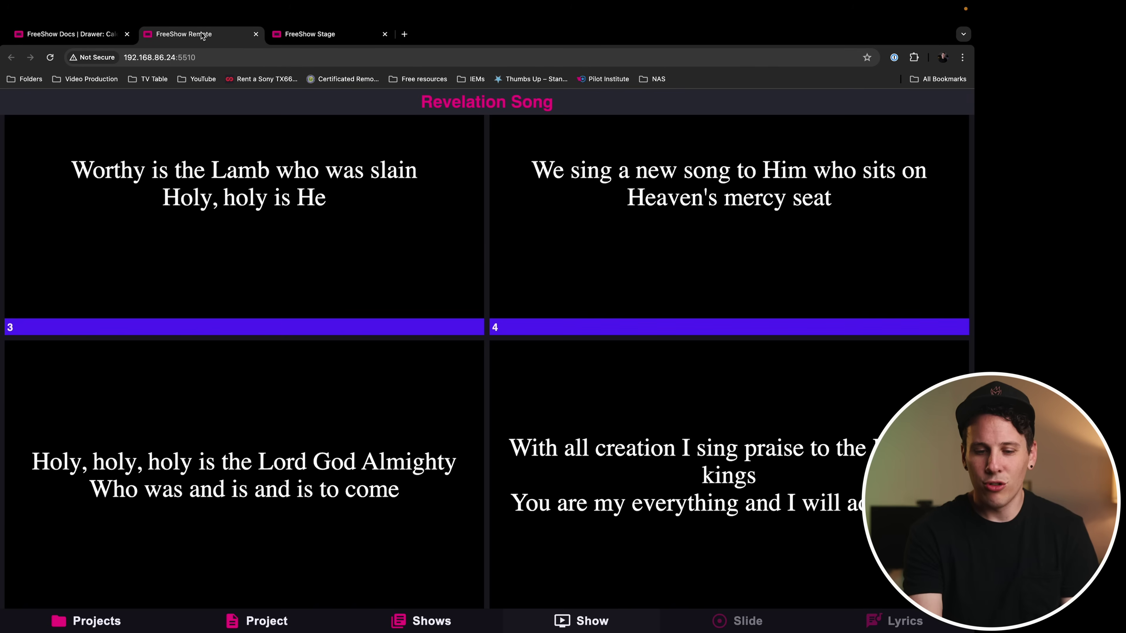
{"action": "left_click", "coordinate": [646, 238]}
{"action": "left_click", "coordinate": [312, 35]}
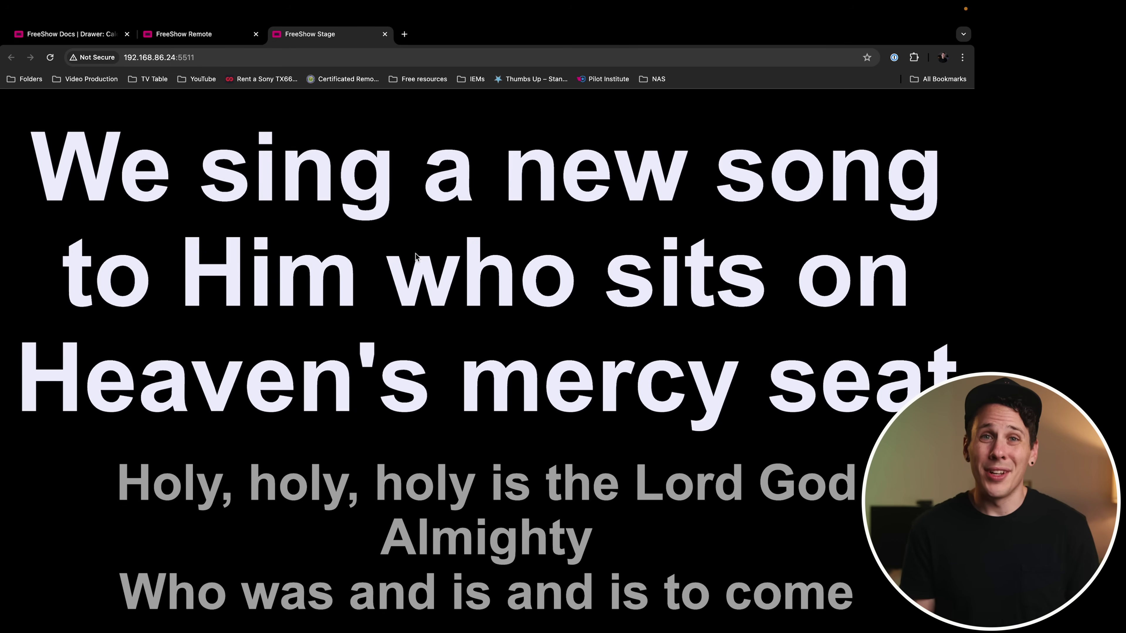
{"action": "key", "text": "ctrl+Left"}
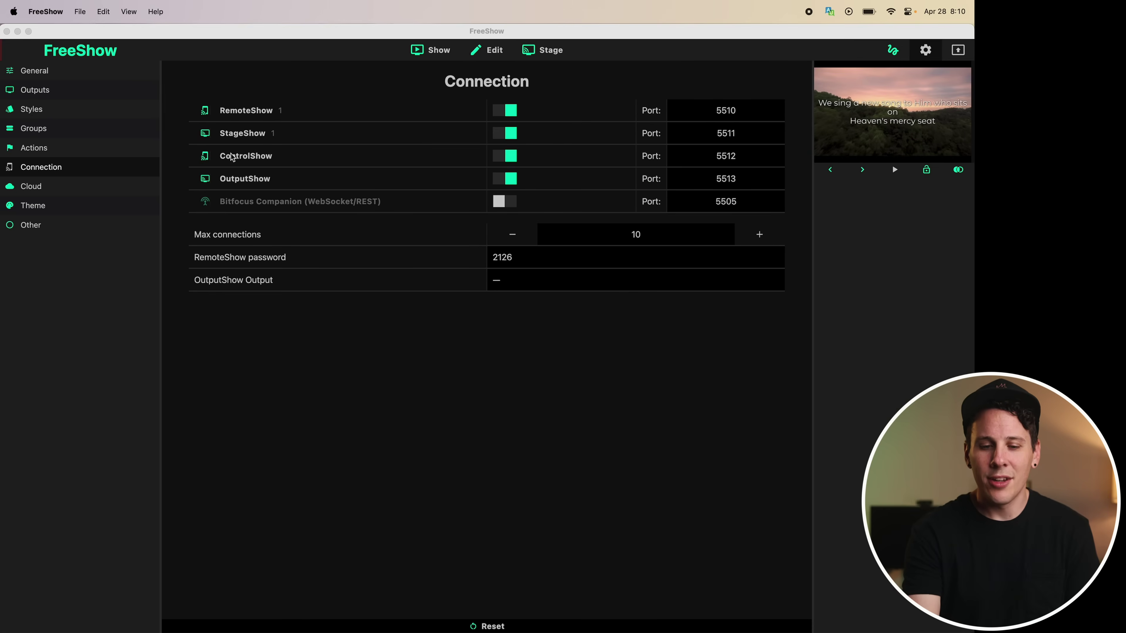
Open the ControlShow connection address in the browser, then return to FreeShow
{"action": "left_click", "coordinate": [244, 159]}
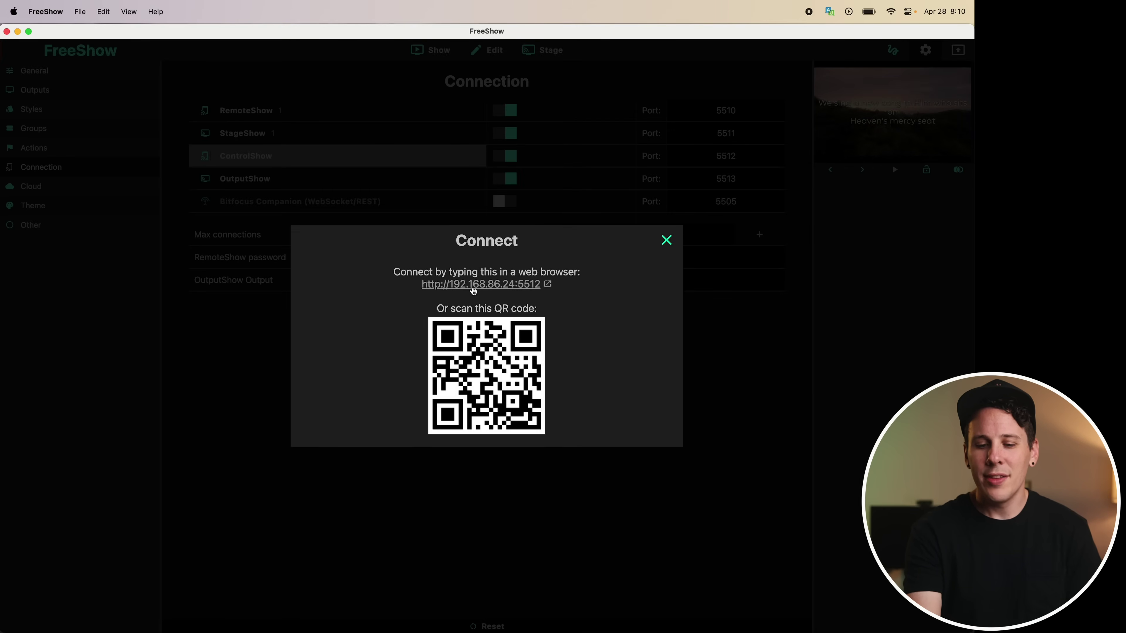
{"action": "left_click", "coordinate": [474, 286]}
{"action": "key", "text": "ctrl+Right"}
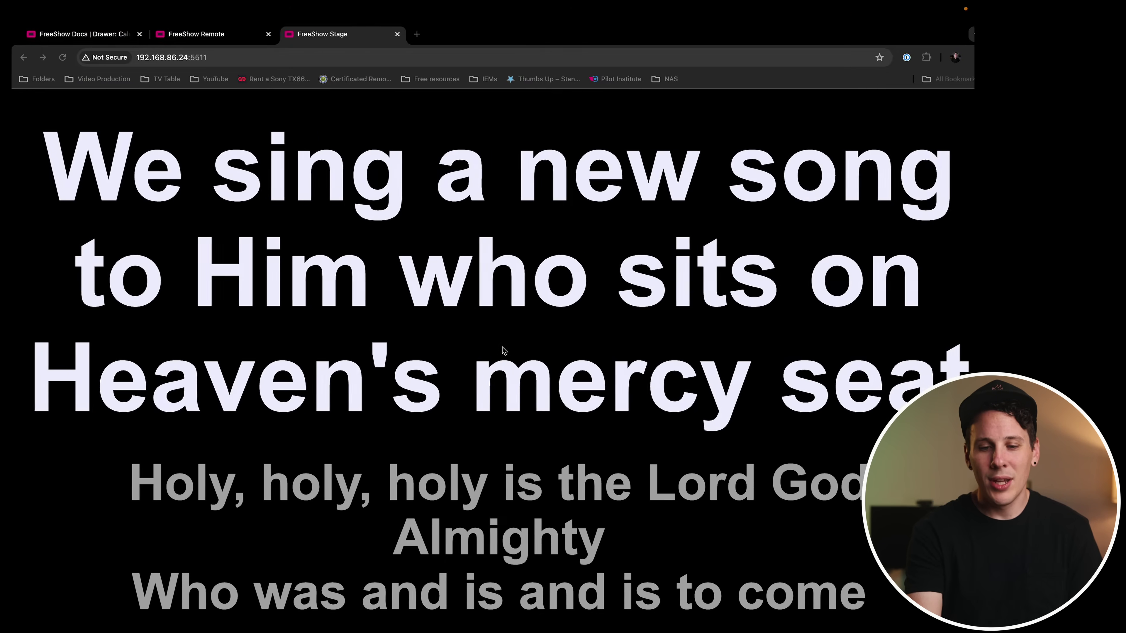
{"action": "key", "text": "ctrl+Left"}
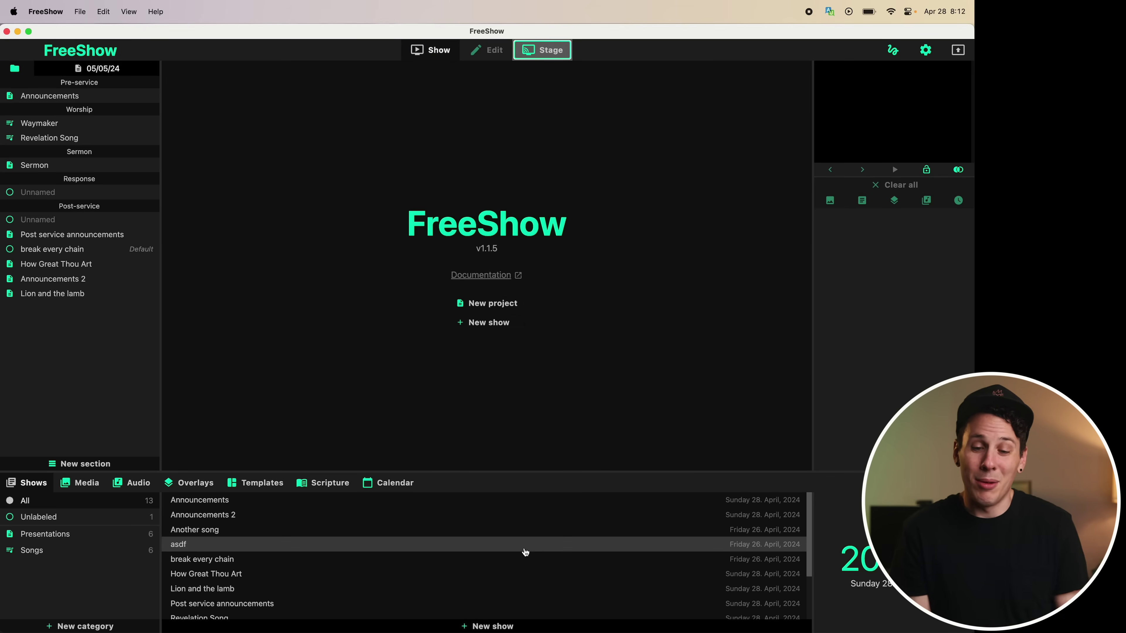
Open the ControlShow controller page in the browser from the Connection settings
{"action": "left_click", "coordinate": [926, 50]}
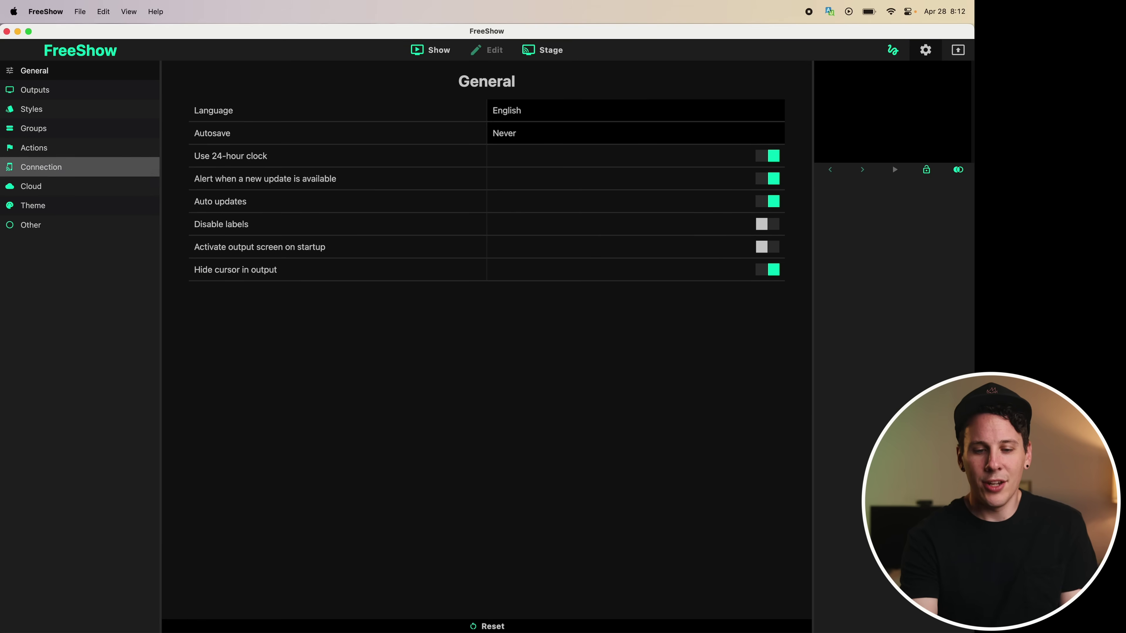
{"action": "left_click", "coordinate": [40, 166]}
{"action": "left_click", "coordinate": [257, 160]}
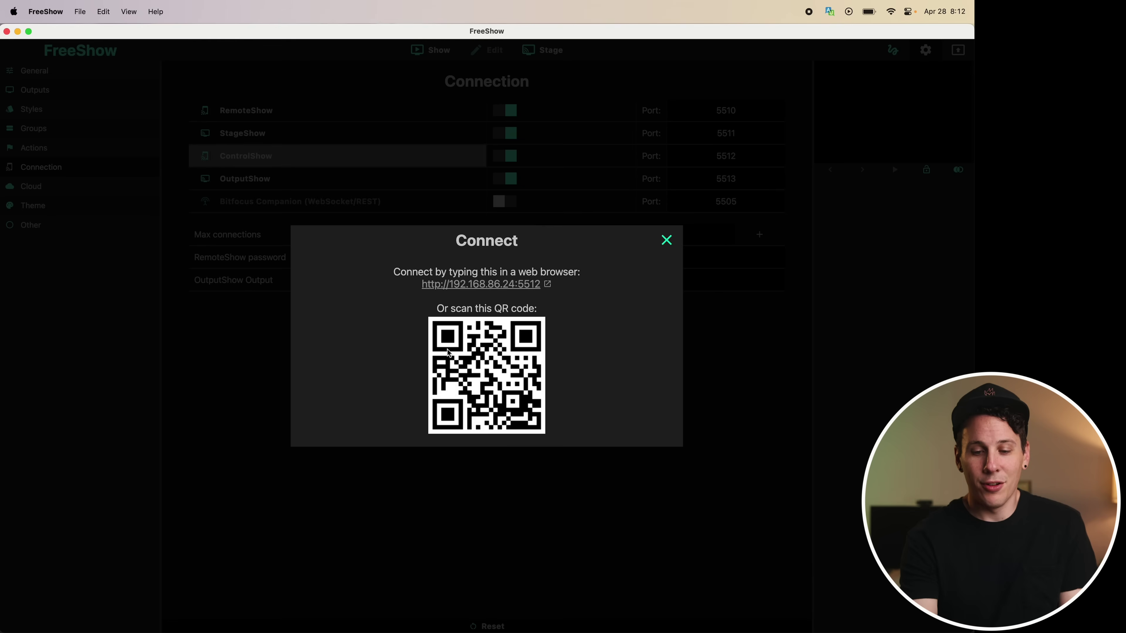
{"action": "left_click", "coordinate": [479, 284]}
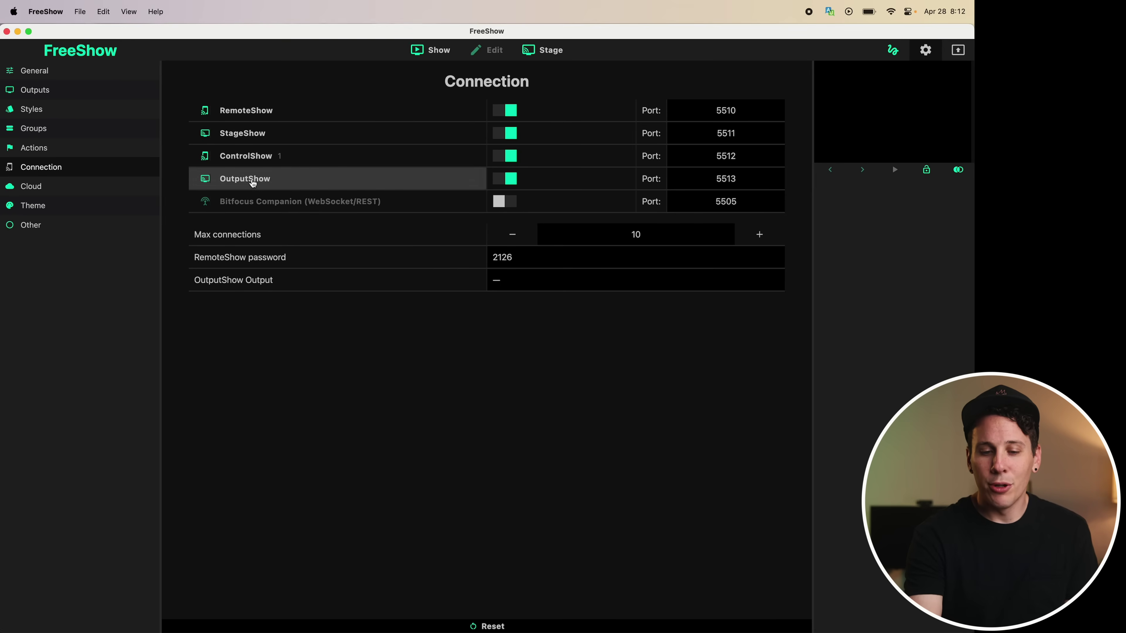
Open the OutputShow output page in the browser and return to FreeShow
{"action": "left_click", "coordinate": [251, 181]}
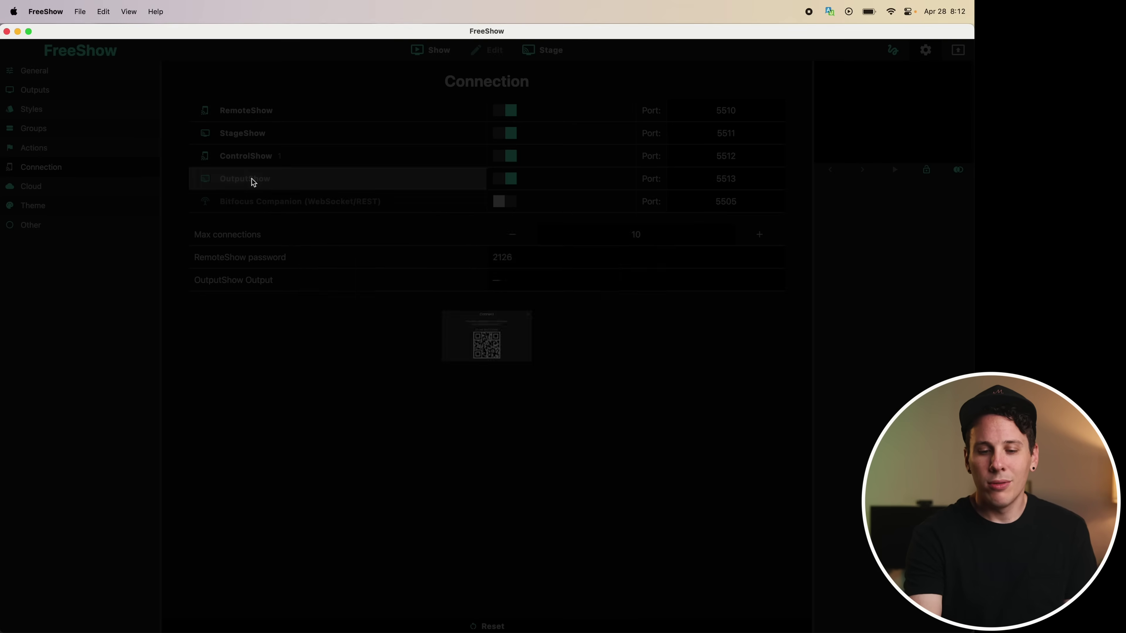
{"action": "left_click", "coordinate": [485, 283]}
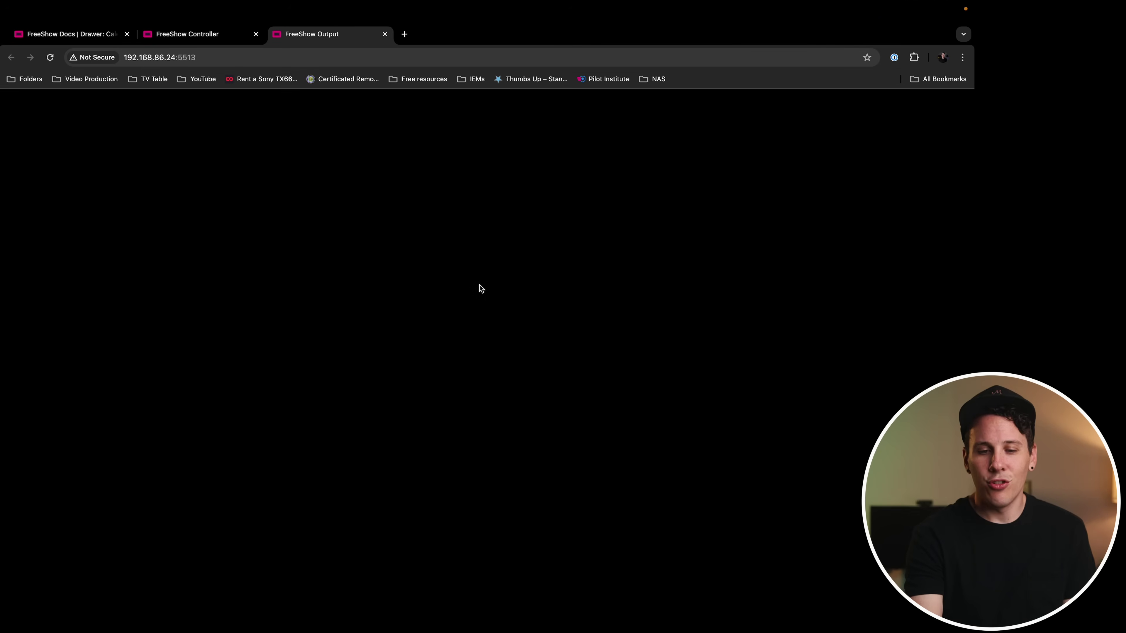
{"action": "key", "text": "ctrl+Left"}
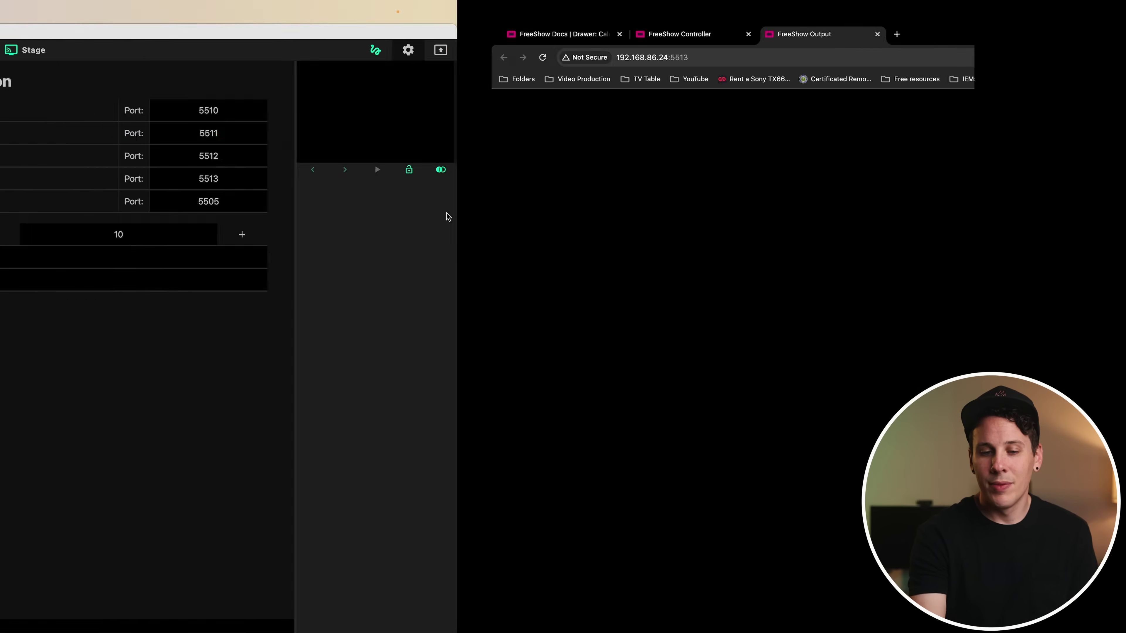
Put Revelation Song's first Verse slide, 'Worthy is the Lamb who was slain', live and view it on the browser output page
{"action": "left_click", "coordinate": [415, 47]}
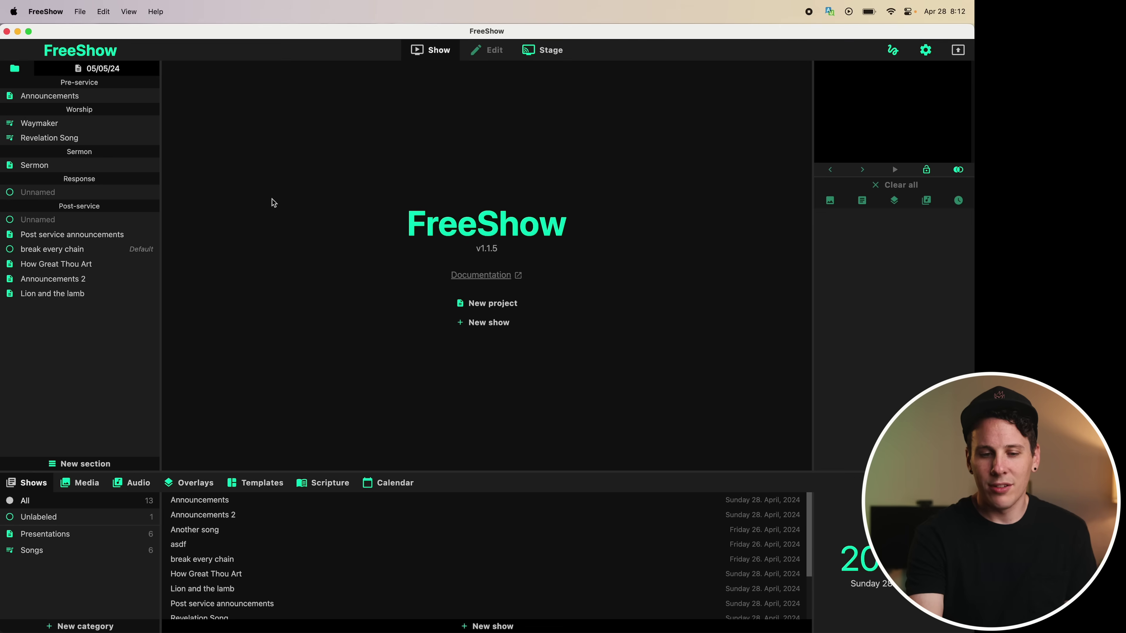
{"action": "left_click", "coordinate": [56, 138]}
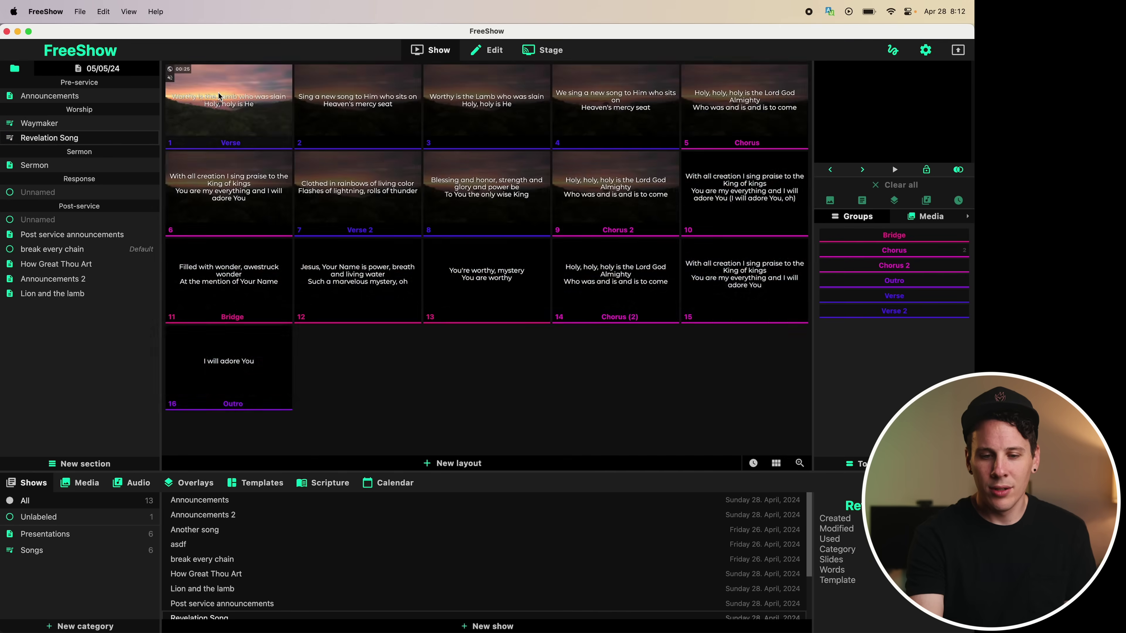
{"action": "left_click", "coordinate": [228, 106]}
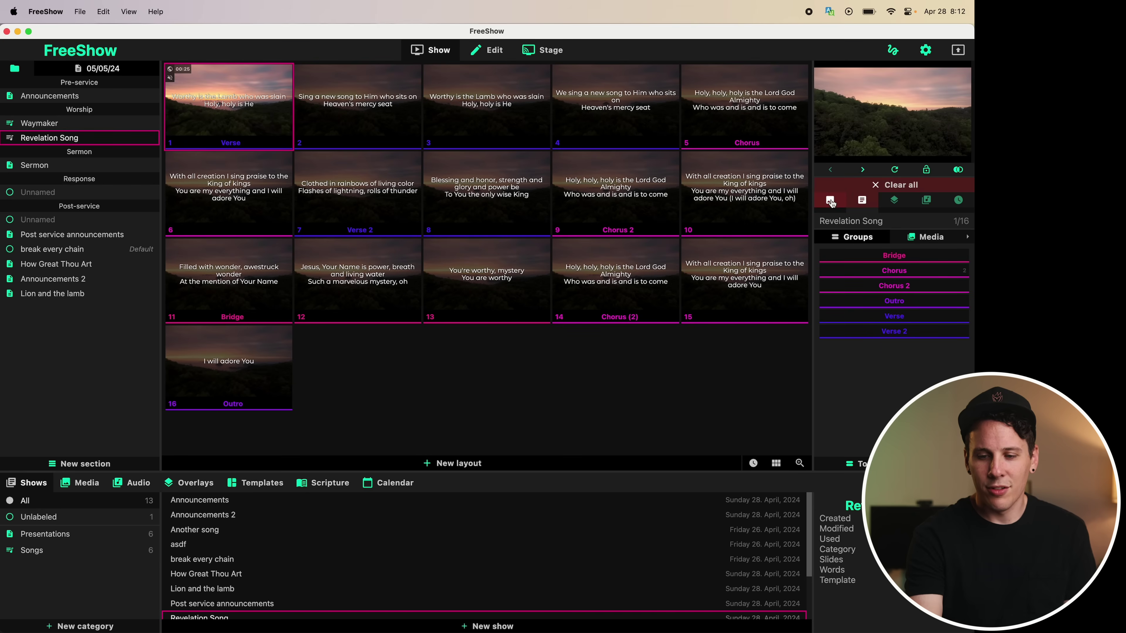
{"action": "key", "text": "ctrl+Right"}
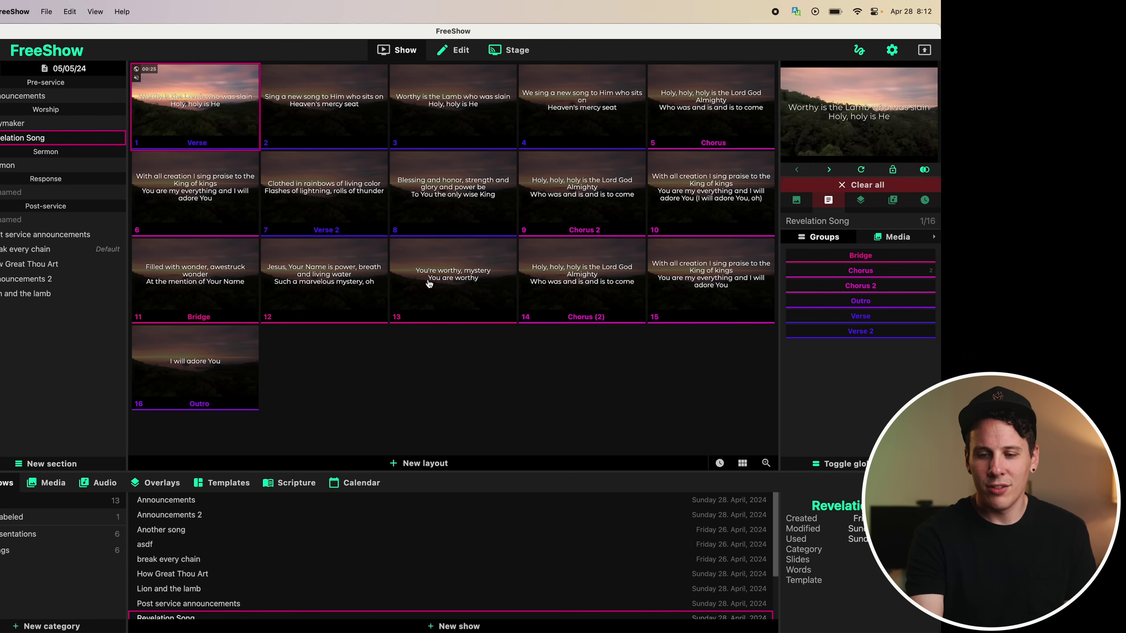